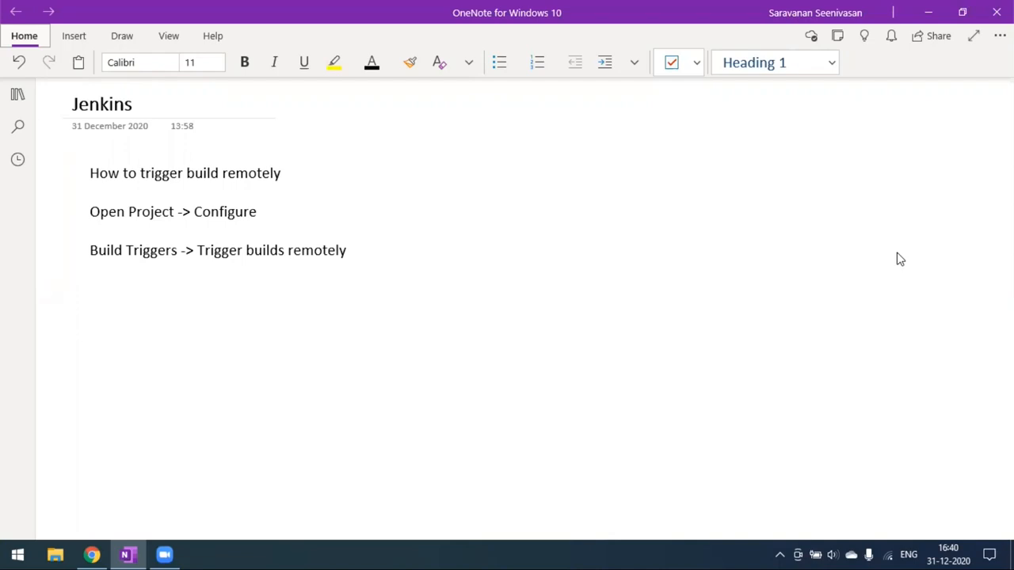
- Bring up the Jenkins FreeStyle-Project configure page in Chrome
click(92, 554)
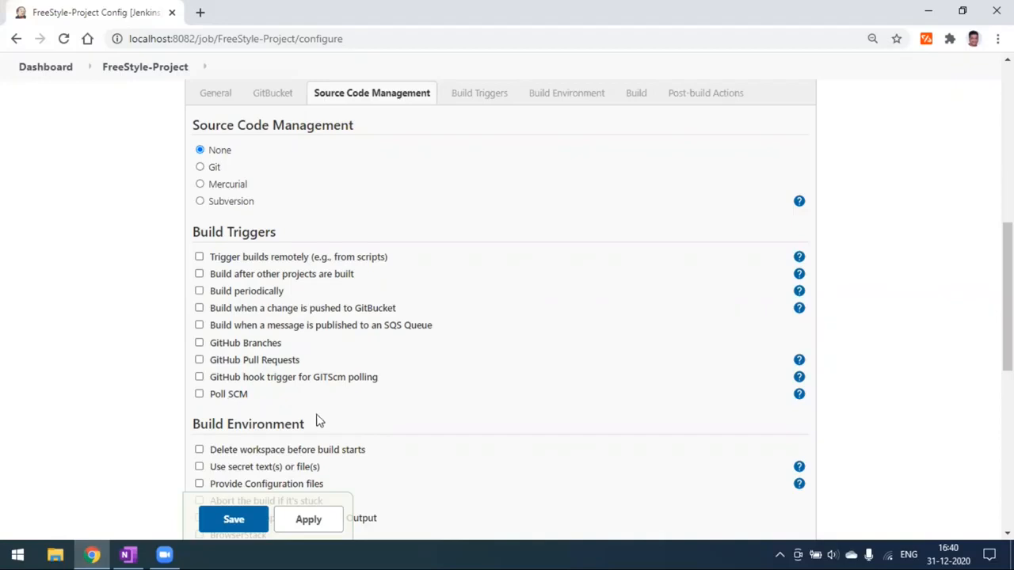
click(125, 554)
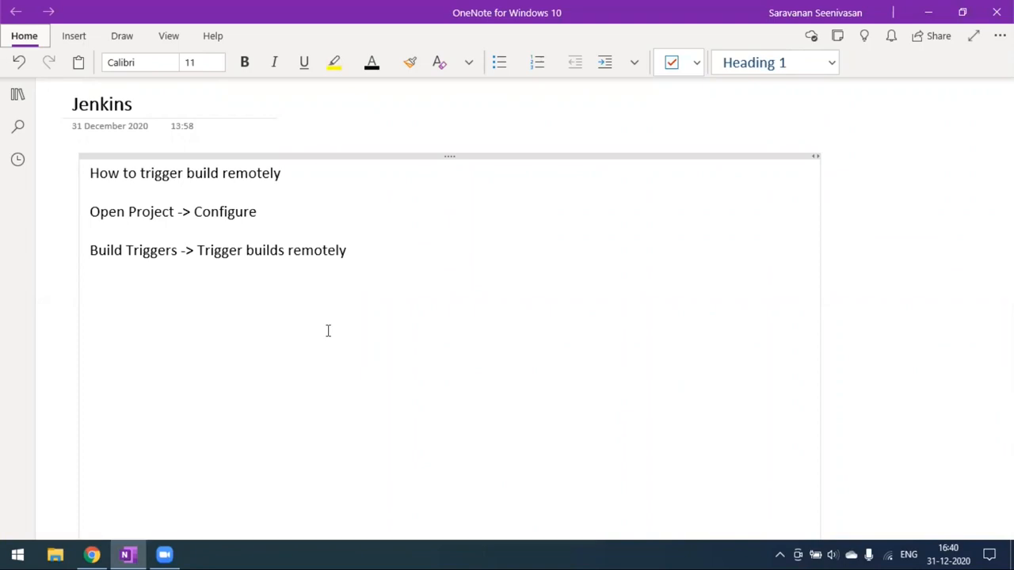
click(99, 555)
scroll(263, 332, up, 2)
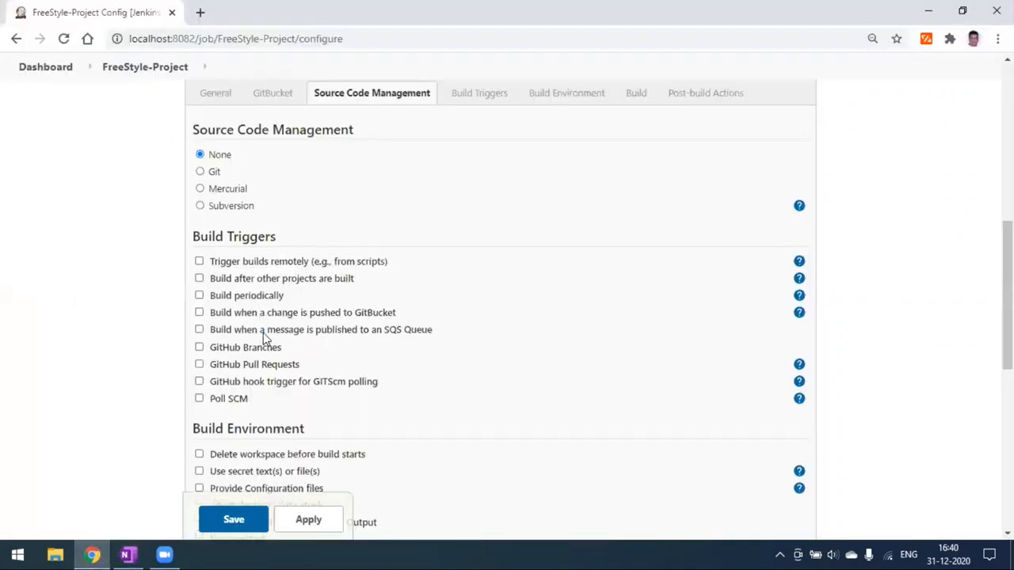
scroll(263, 333, up, 5)
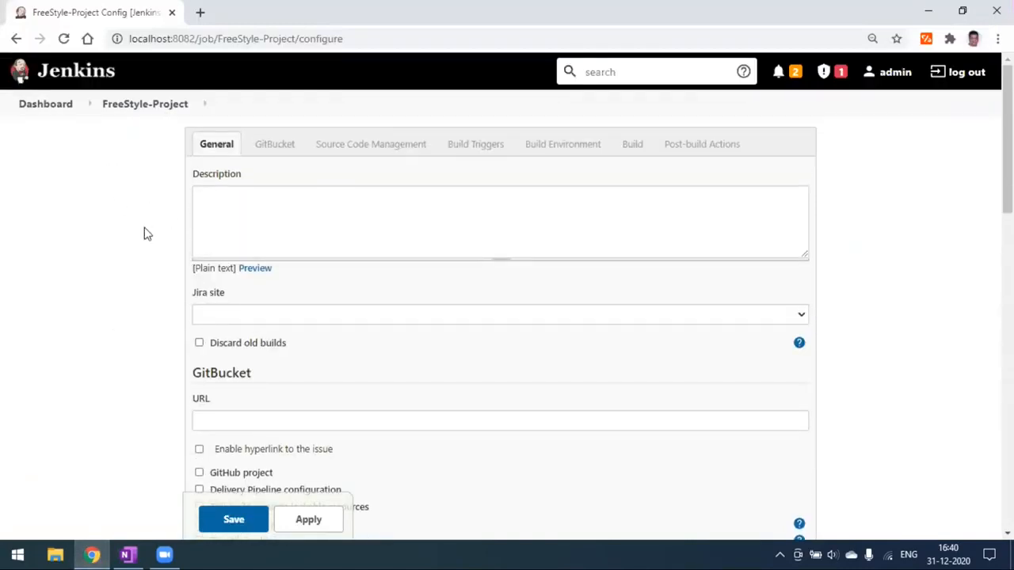
scroll(321, 329, down, 1)
scroll(321, 329, down, 8)
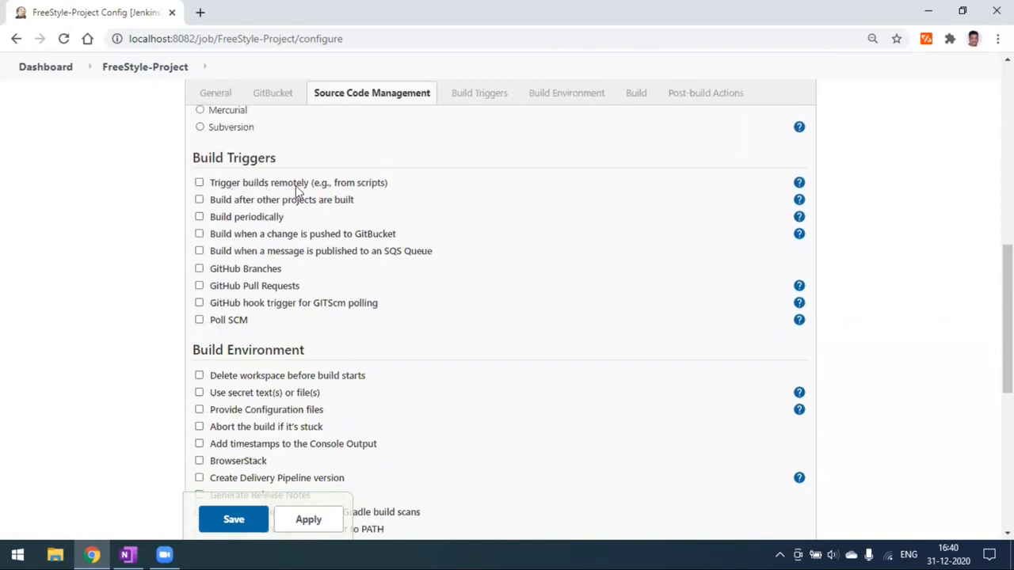
- Enable Trigger builds remotely for FreeStyle-Project, review its help text, and focus the Authentication Token field
click(198, 183)
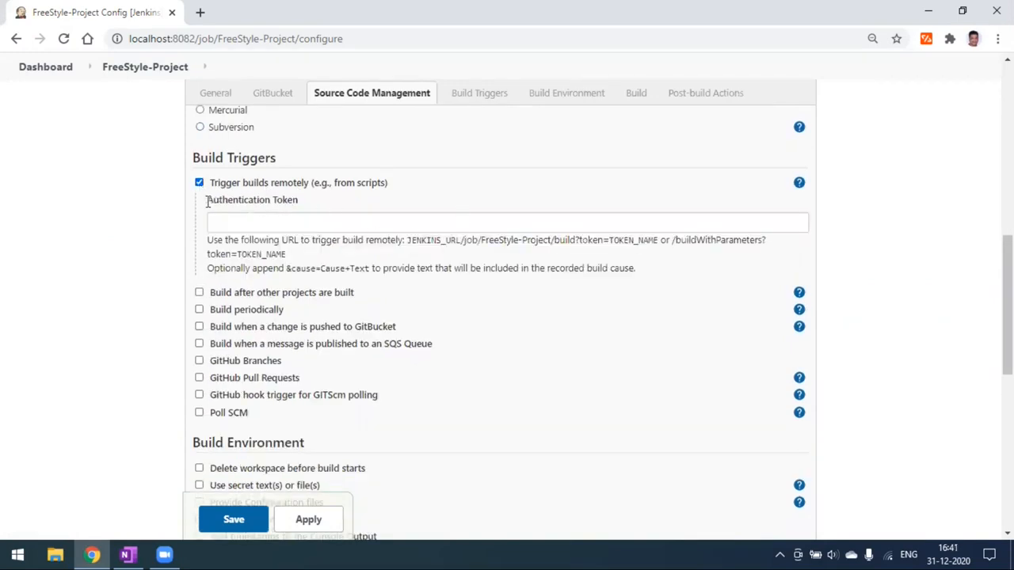
drag(207, 200, 299, 200)
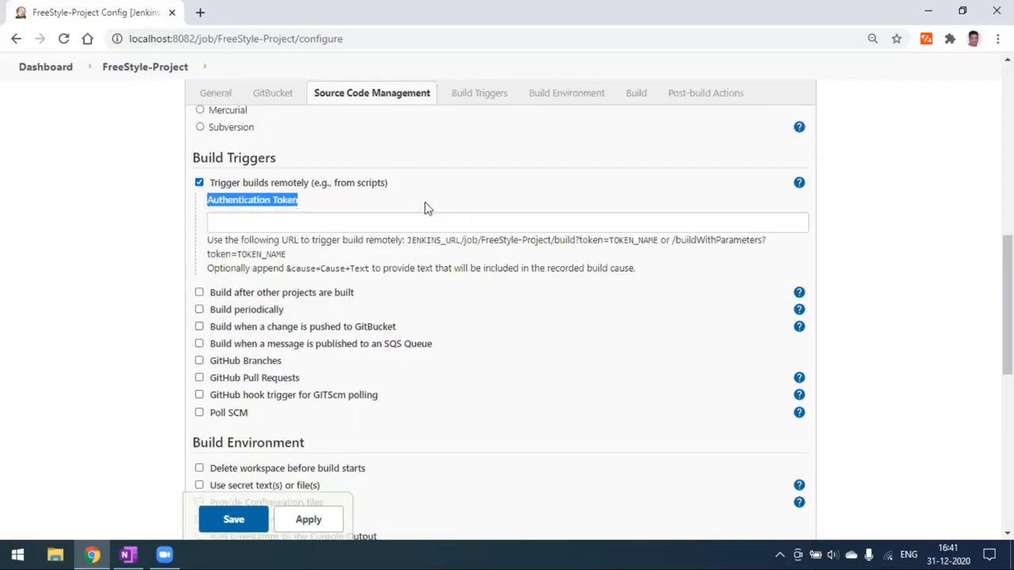
click(799, 183)
click(212, 229)
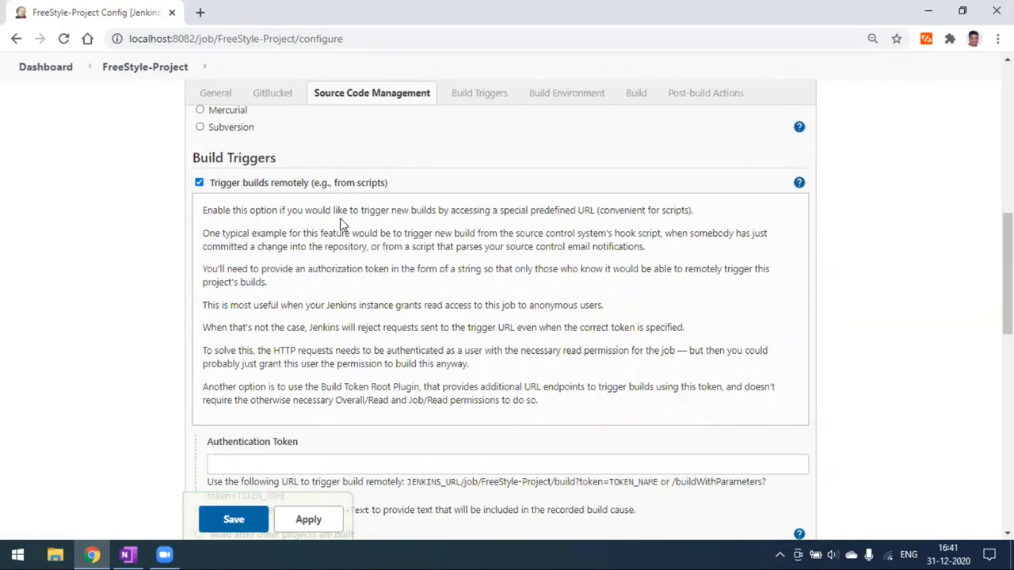
click(798, 182)
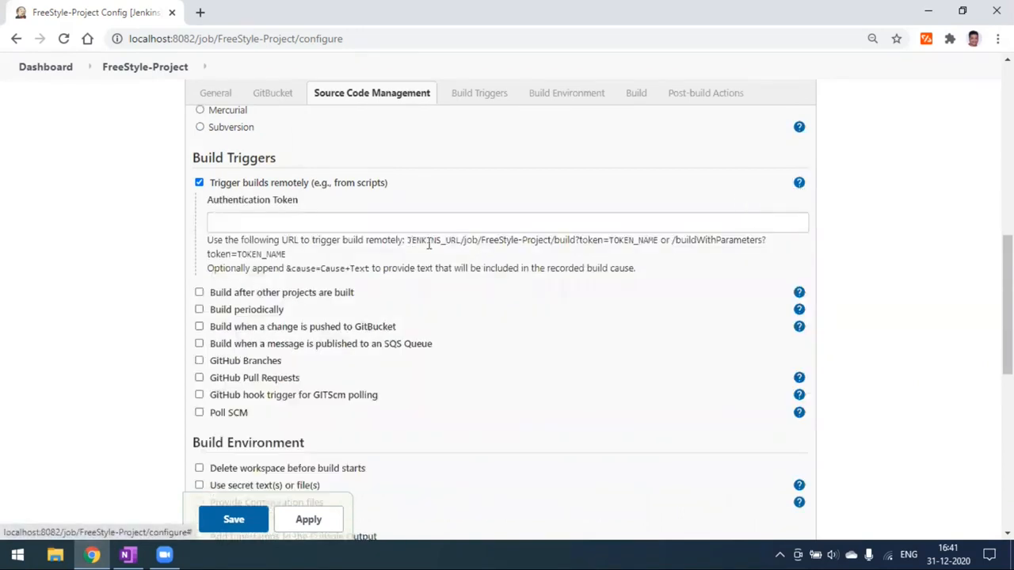
drag(407, 240, 671, 252)
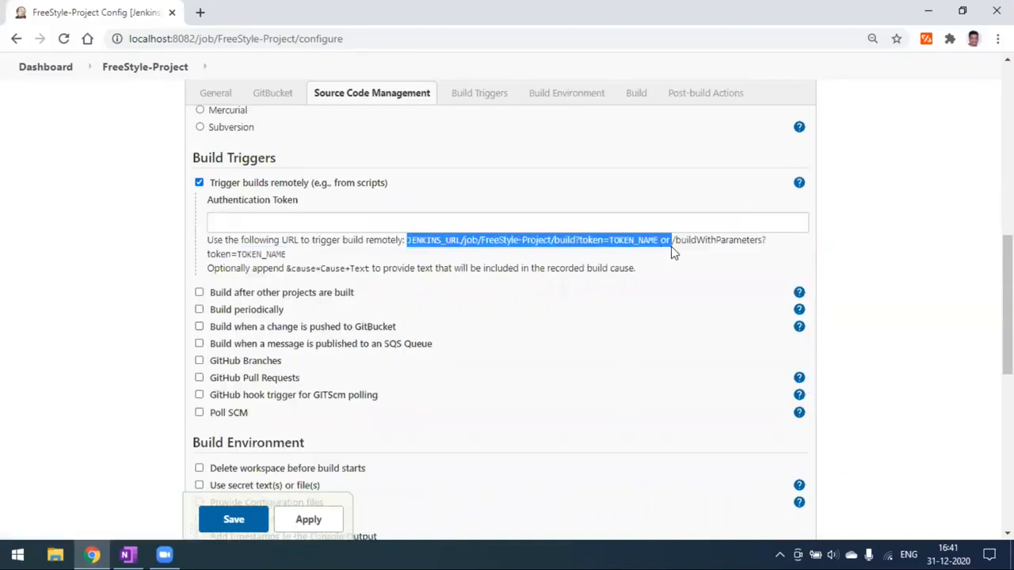
click(966, 189)
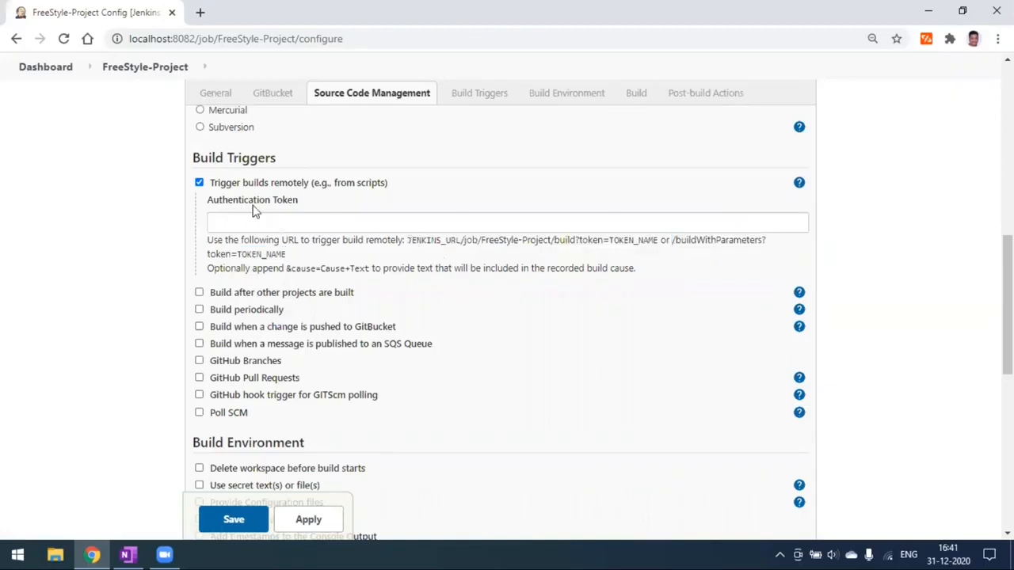
click(237, 223)
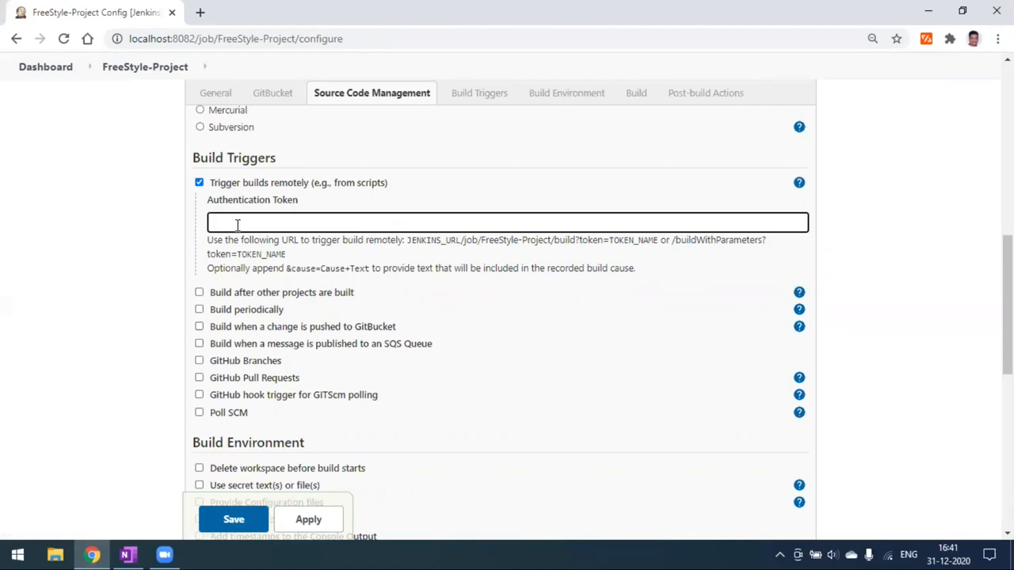
- Enter an authentication token and select the suggested trigger URL template for copying
text(123-abc)
drag(255, 224, 199, 227)
click(290, 224)
drag(407, 241, 489, 253)
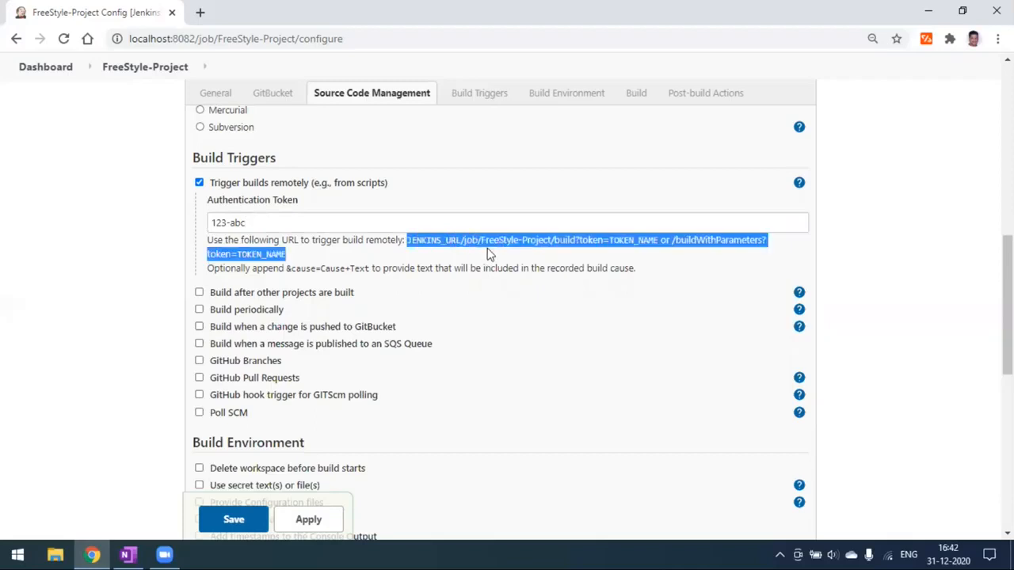
- Paste the trigger URL into the OneNote Jenkins notes, removing the pasted source link line
click(125, 555)
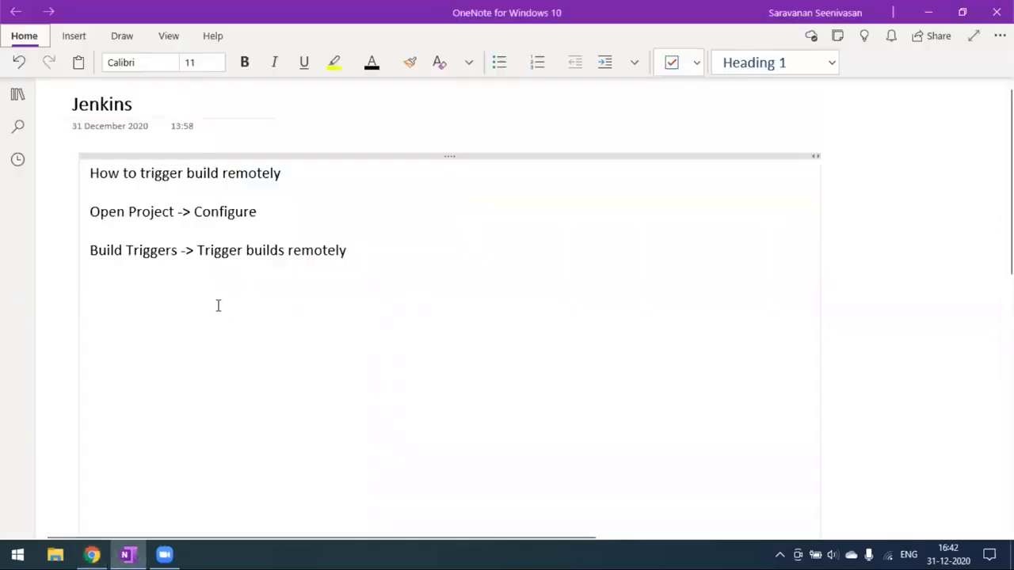
click(165, 290)
key(ctrl+v)
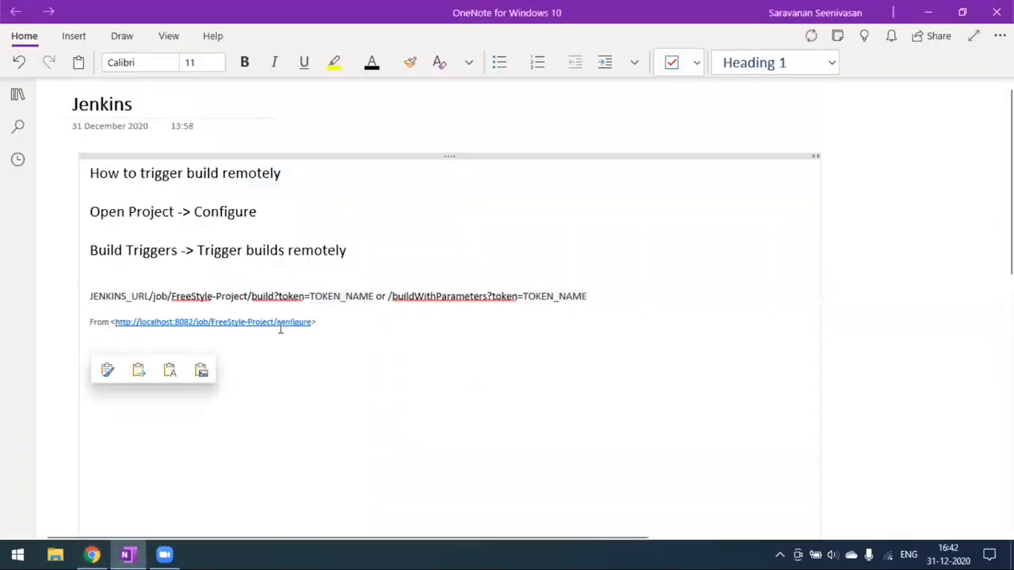
drag(333, 321, 84, 320)
key(Delete)
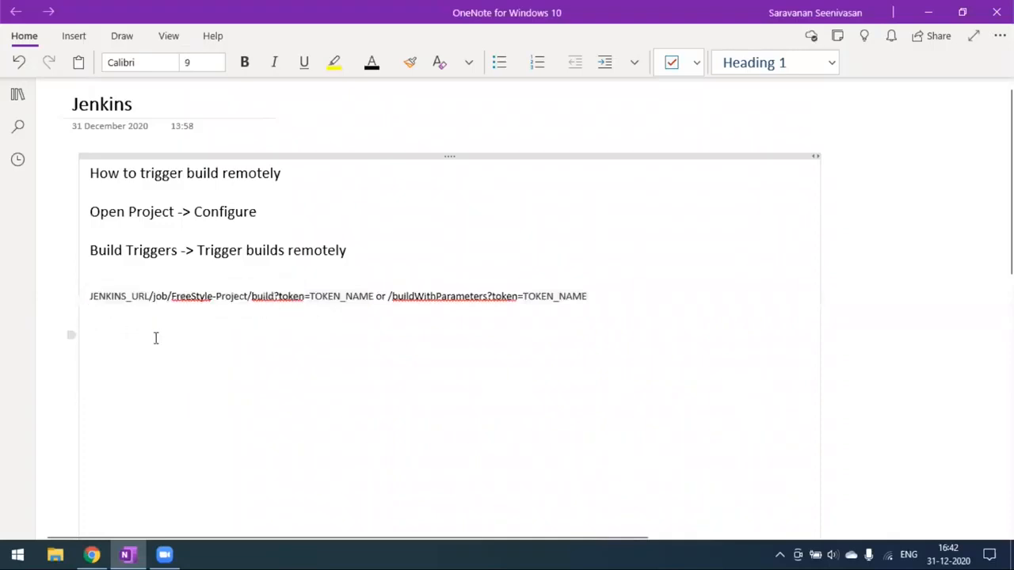
click(206, 346)
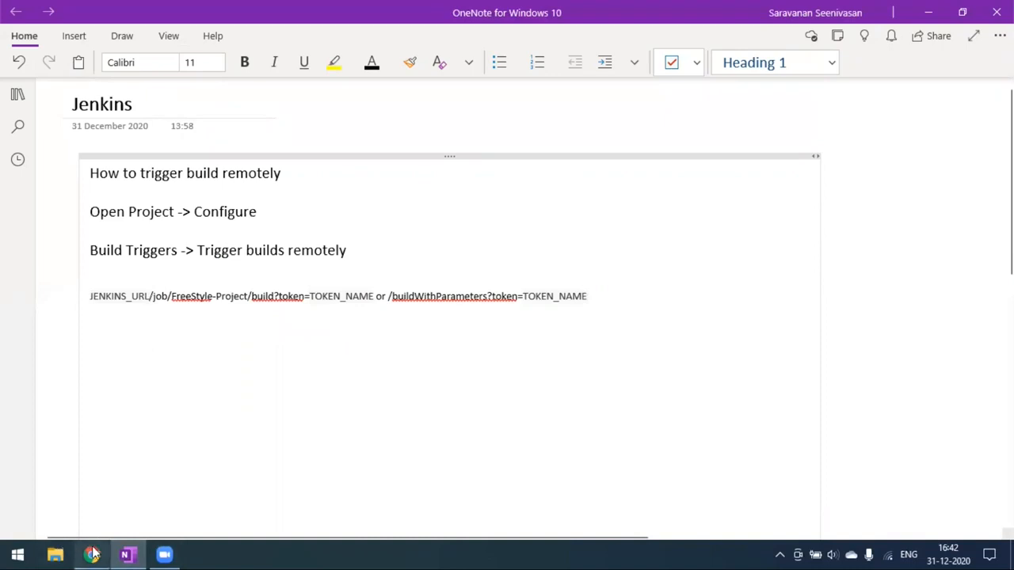
- Select the localhost:8082 server address in Chrome's address bar
mouse_move(92, 555)
click(129, 476)
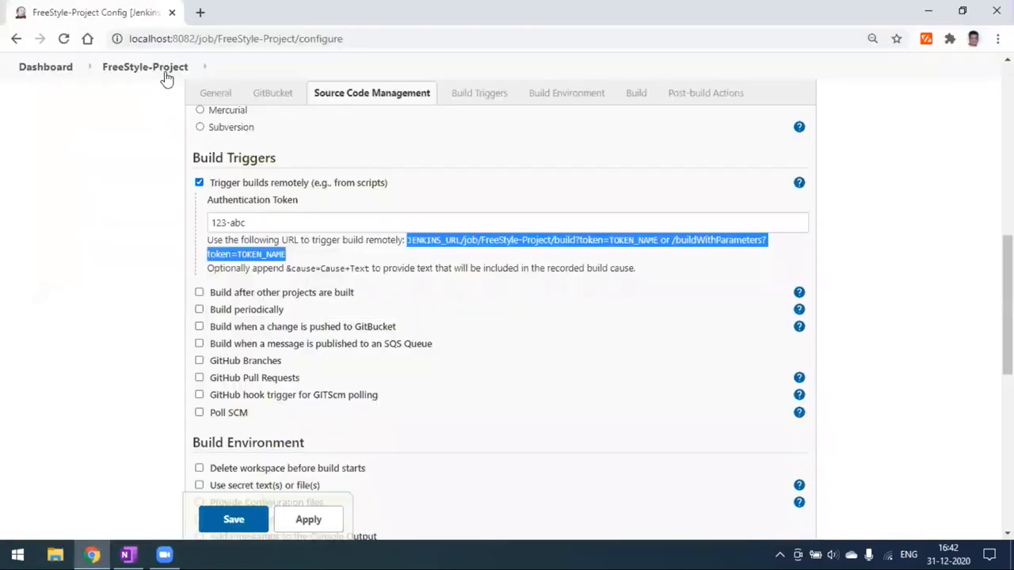
click(192, 38)
click(194, 38)
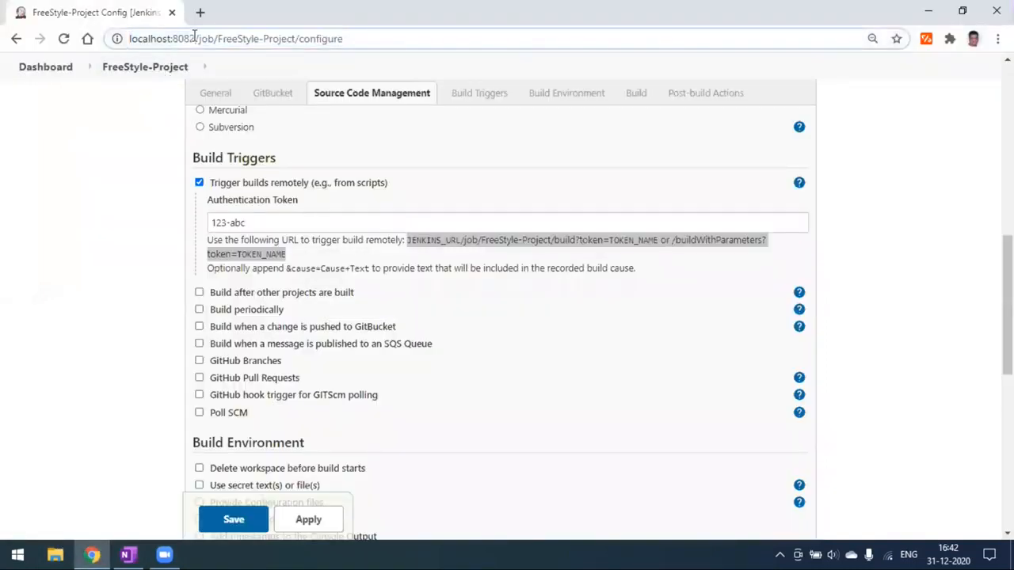
drag(195, 38, 125, 38)
key(ctrl+c)
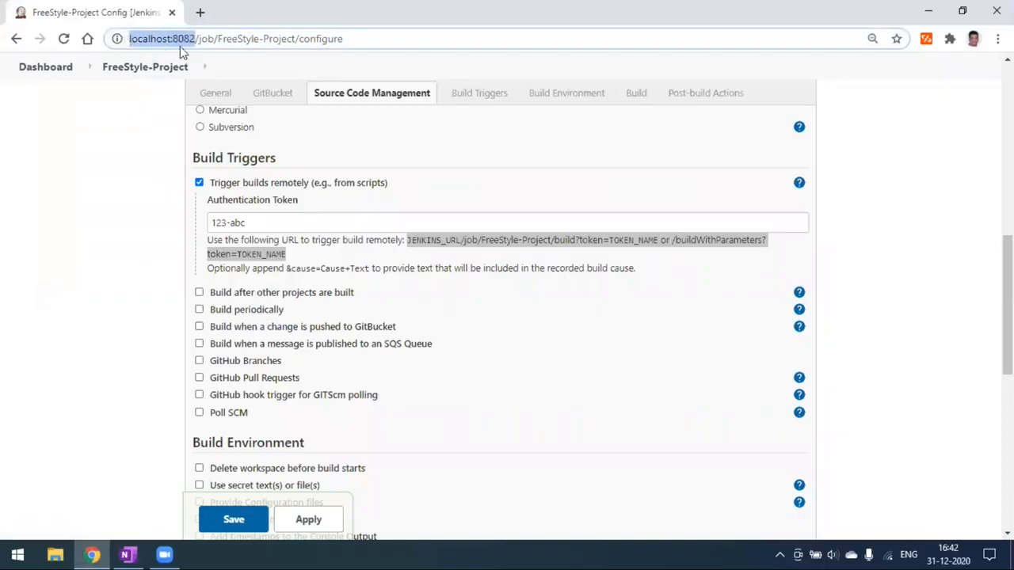
click(125, 554)
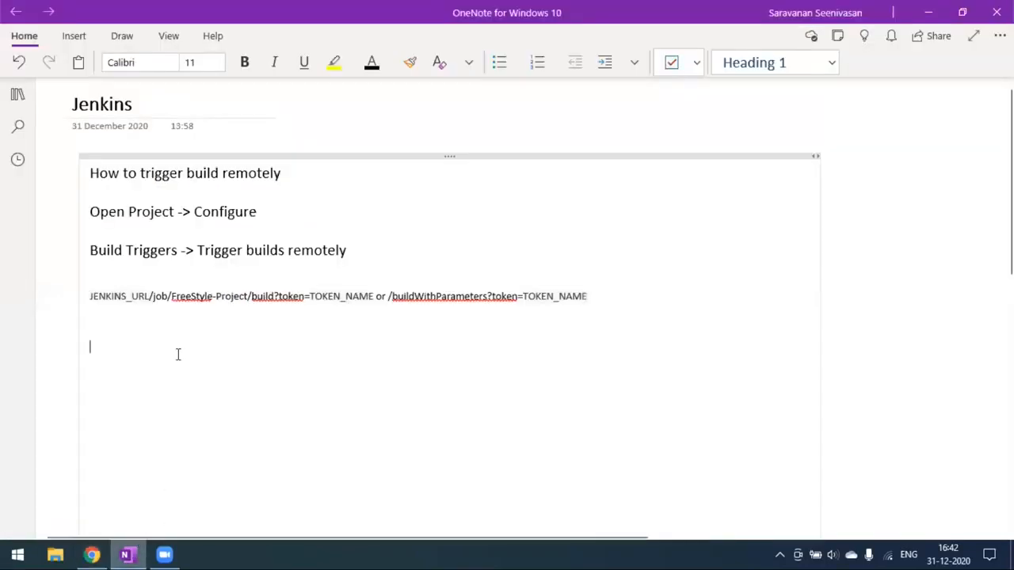
click(145, 296)
key(BackSpace)
key(BackSpace)
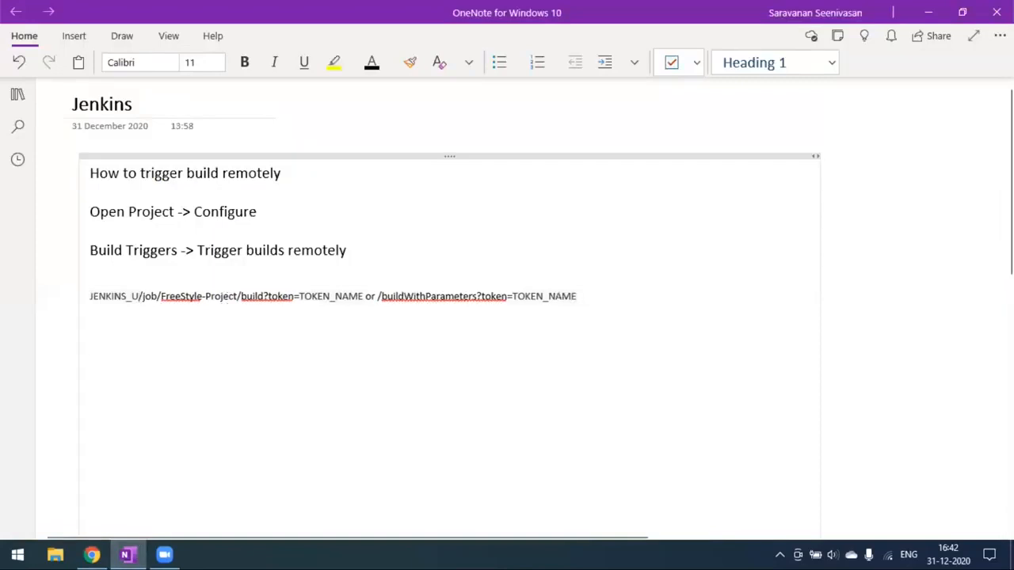
key(BackSpace)
key(BackSpace)
key(BackSpace)
key(BackSpace)
key(BackSpace)
key(BackSpace)
key(BackSpace)
key(BackSpace)
key(BackSpace)
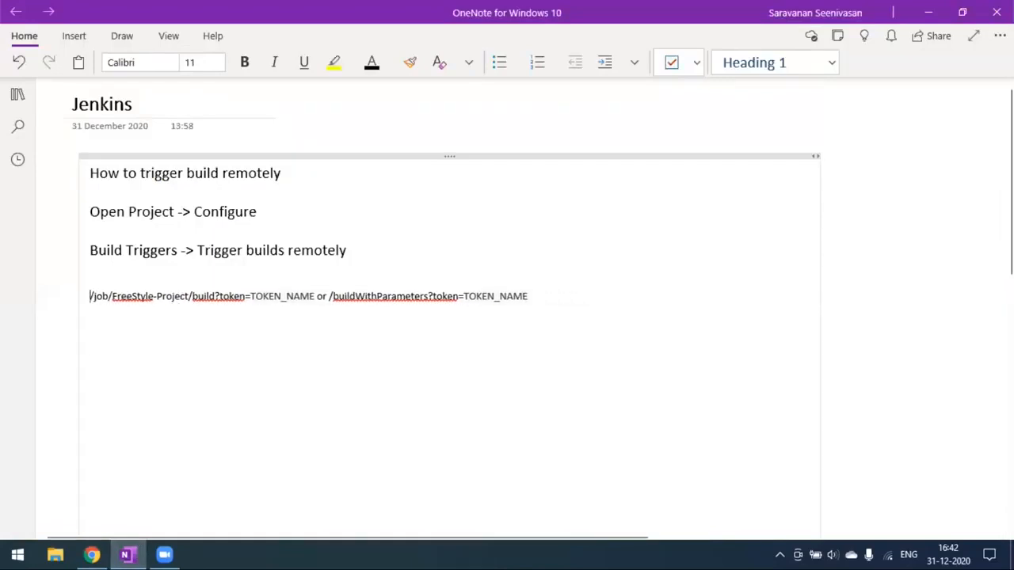
key(ctrl+v)
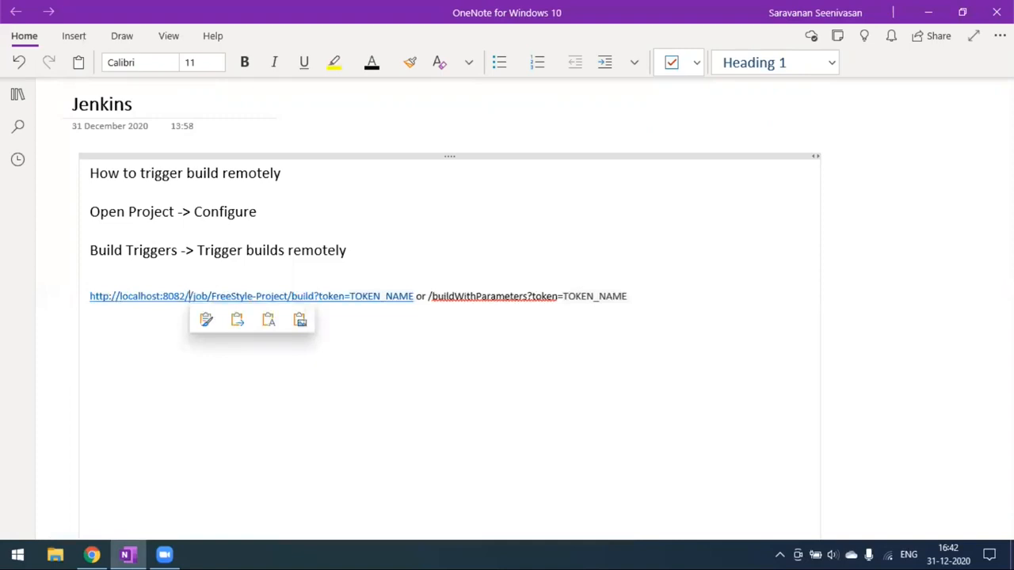
key(BackSpace)
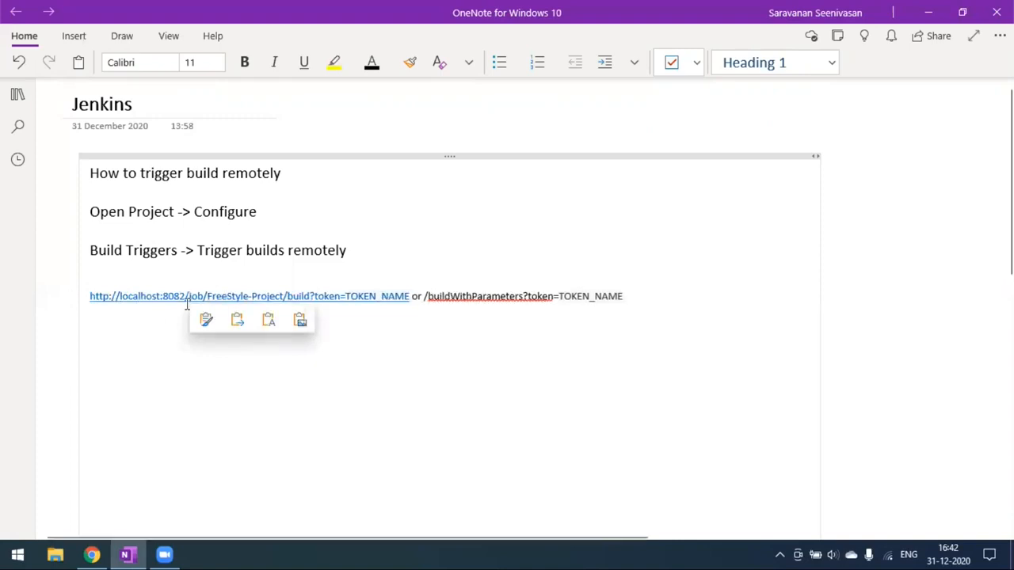
click(326, 416)
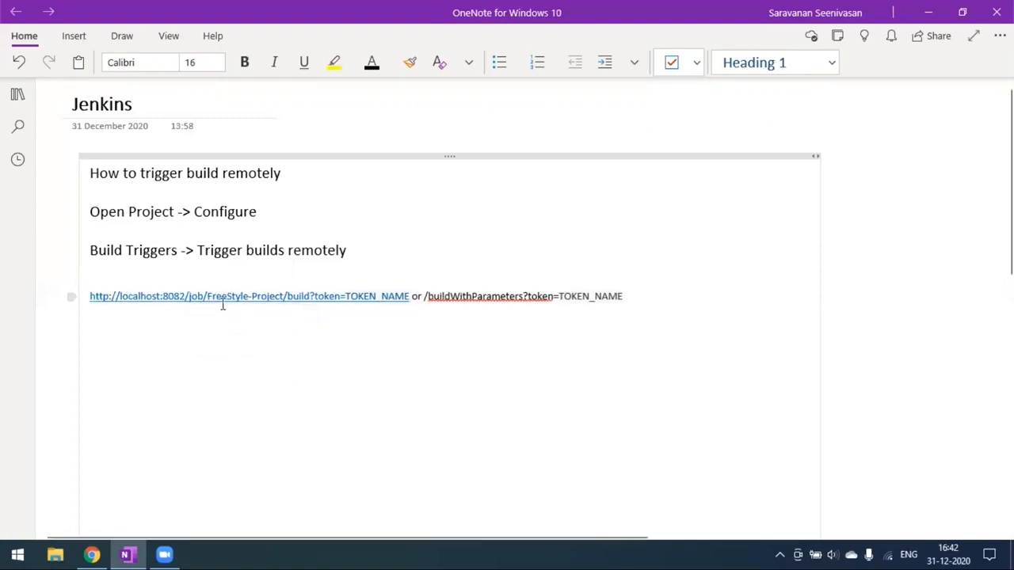
click(96, 554)
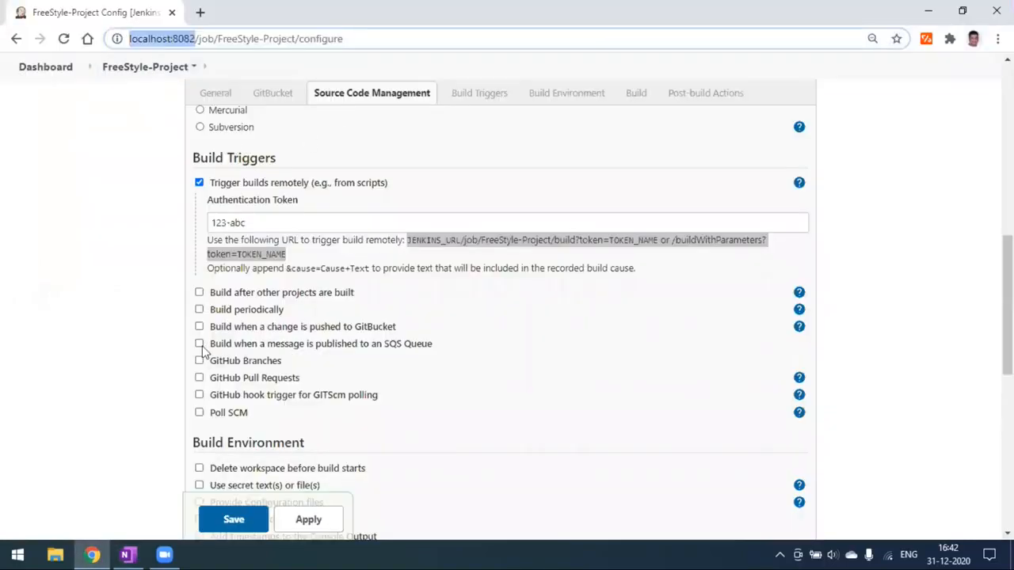
- Move the buildWithParameters alternative onto its own line in the note
click(128, 554)
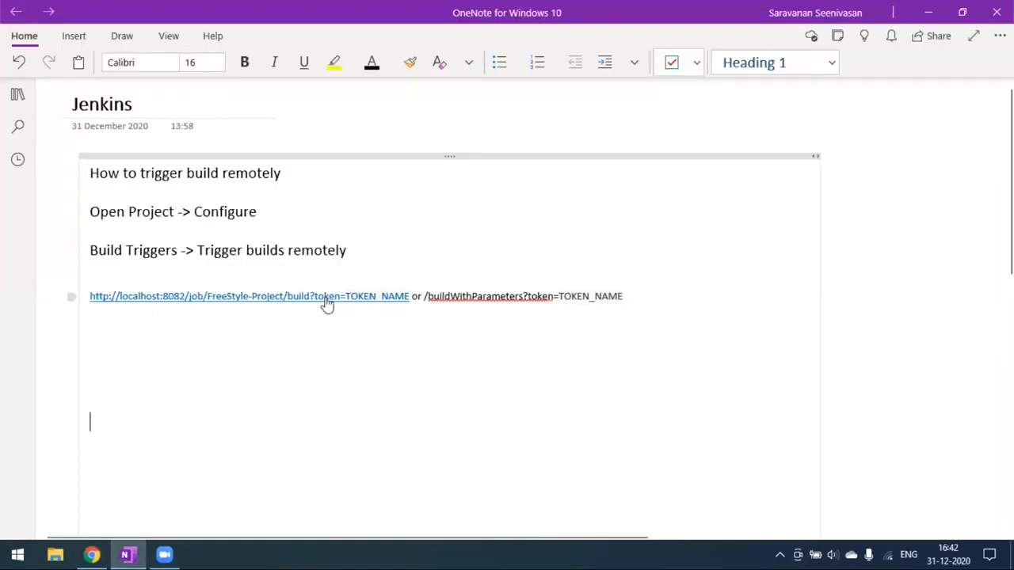
click(414, 299)
key(Return)
key(Return)
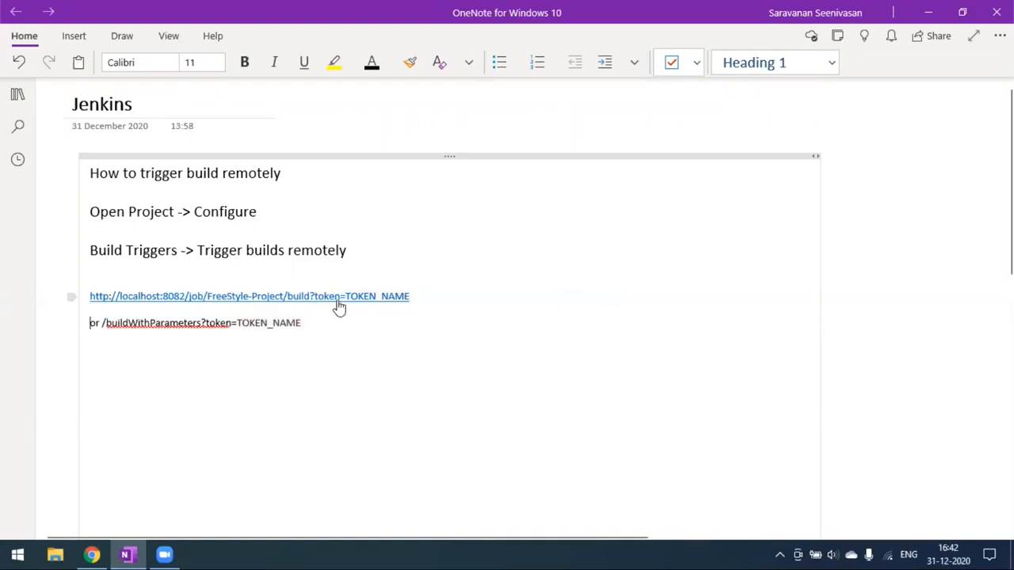
- Replace TOKEN_NAME in the trigger URL with the authentication token copied from Jenkins
key(alt+Tab)
click(281, 224)
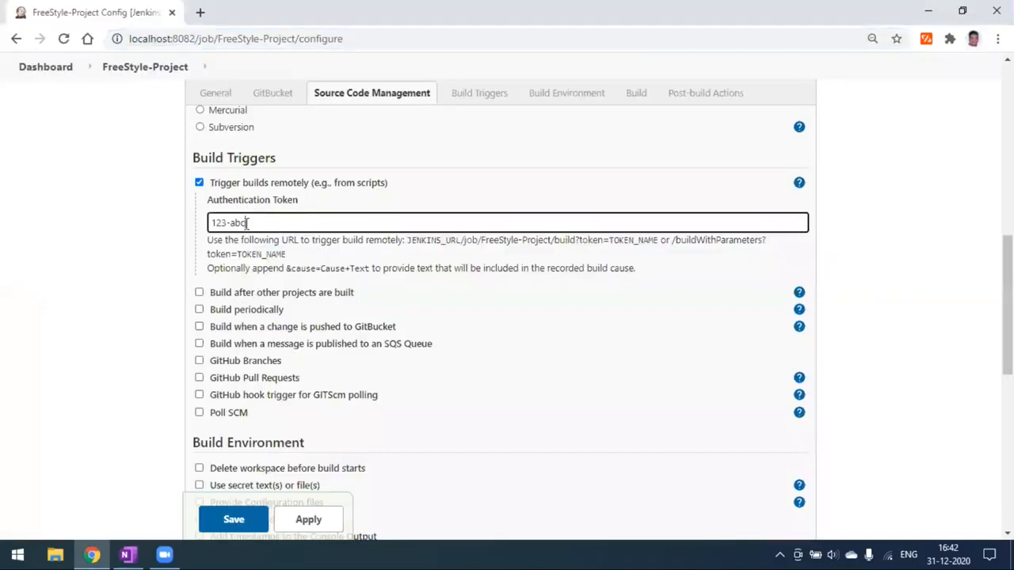
drag(225, 225, 207, 229)
key(ctrl+c)
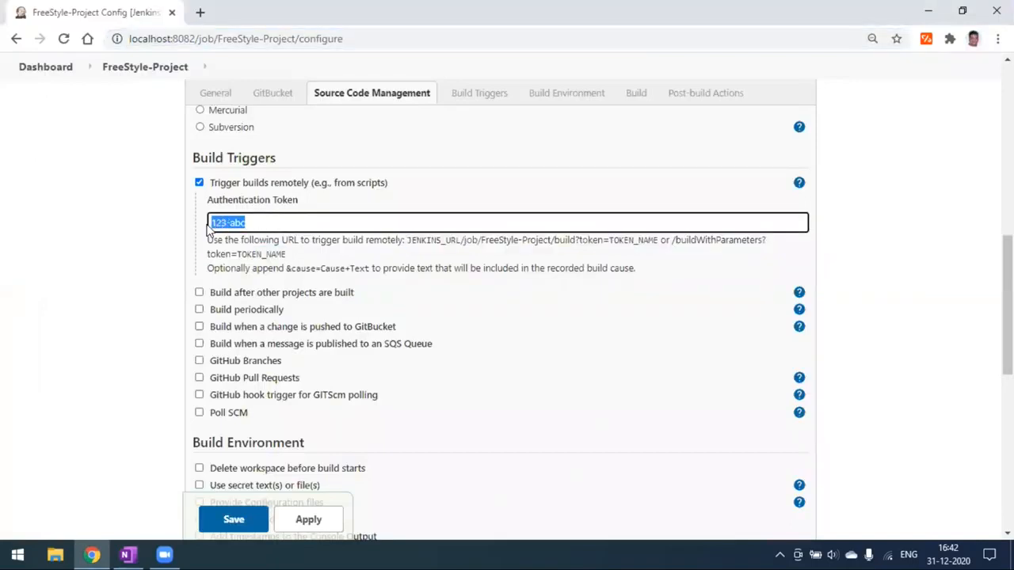
key(alt+Tab)
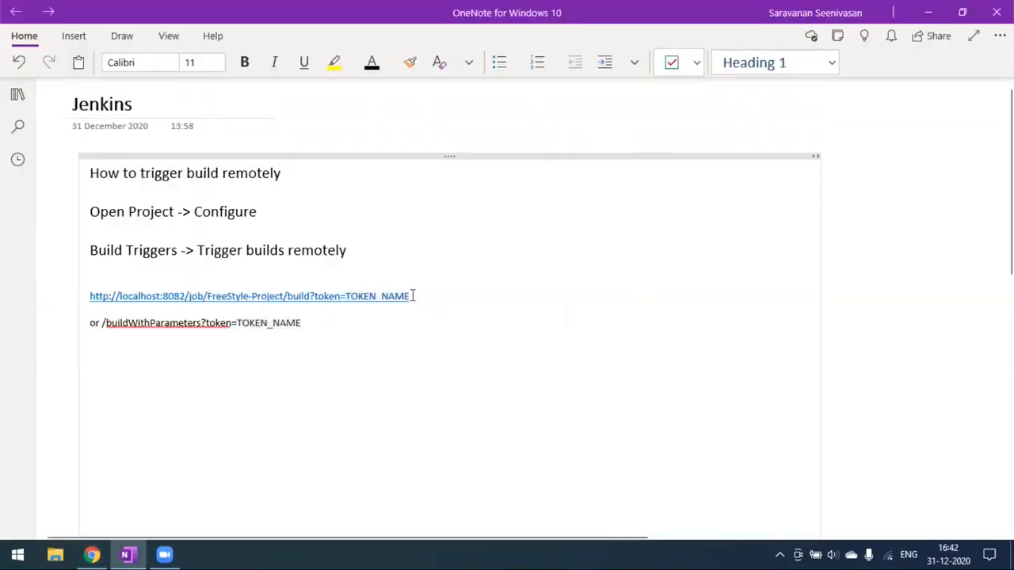
click(450, 297)
key(BackSpace)
key(BackSpace)
key(BackSpace)
key(BackSpace)
key(BackSpace)
key(BackSpace)
key(BackSpace)
key(BackSpace)
key(BackSpace)
key(BackSpace)
key(ctrl+v)
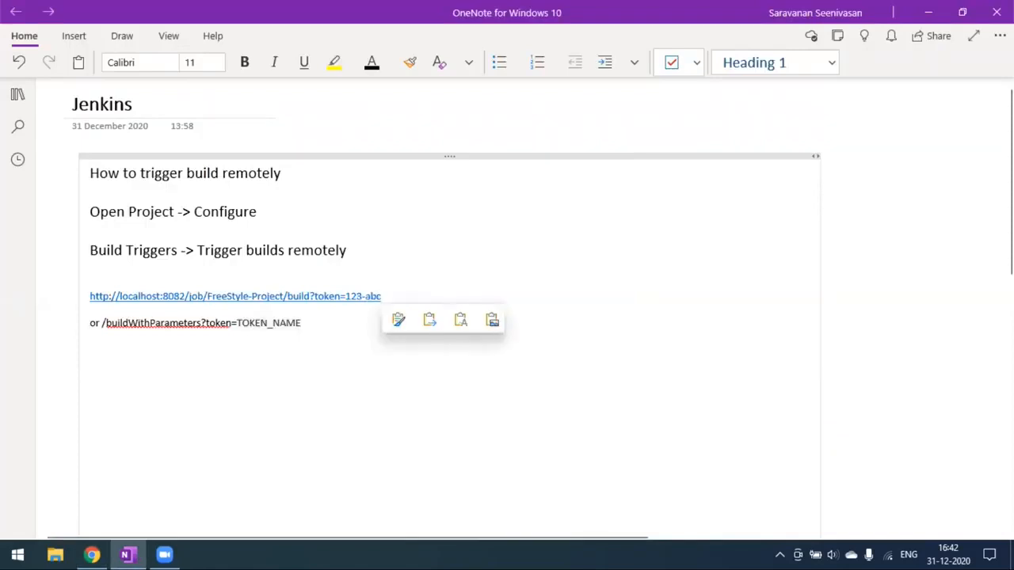
- Select the completed trigger URL in the note for copying
key(alt+Tab)
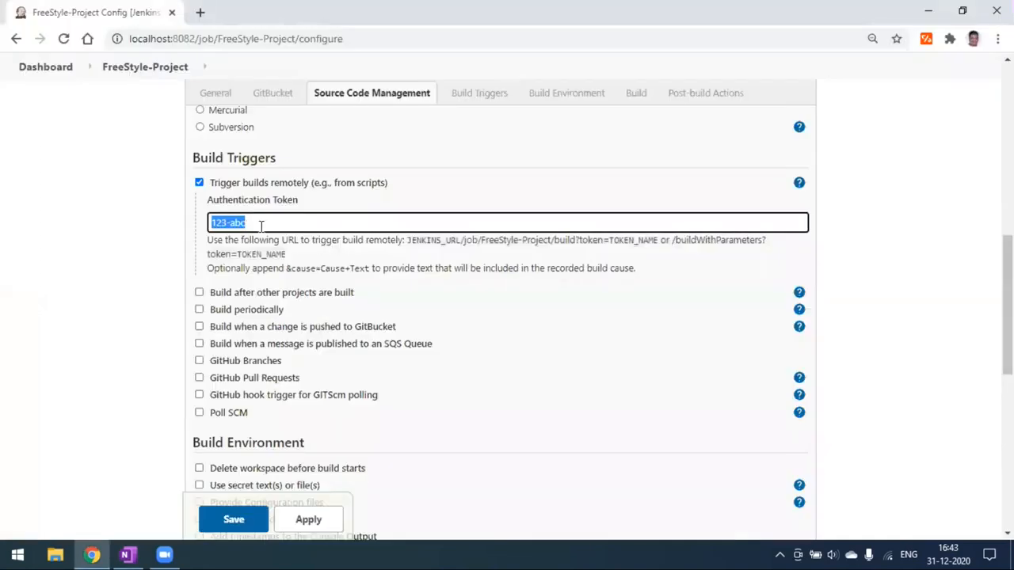
click(252, 223)
key(alt+Tab)
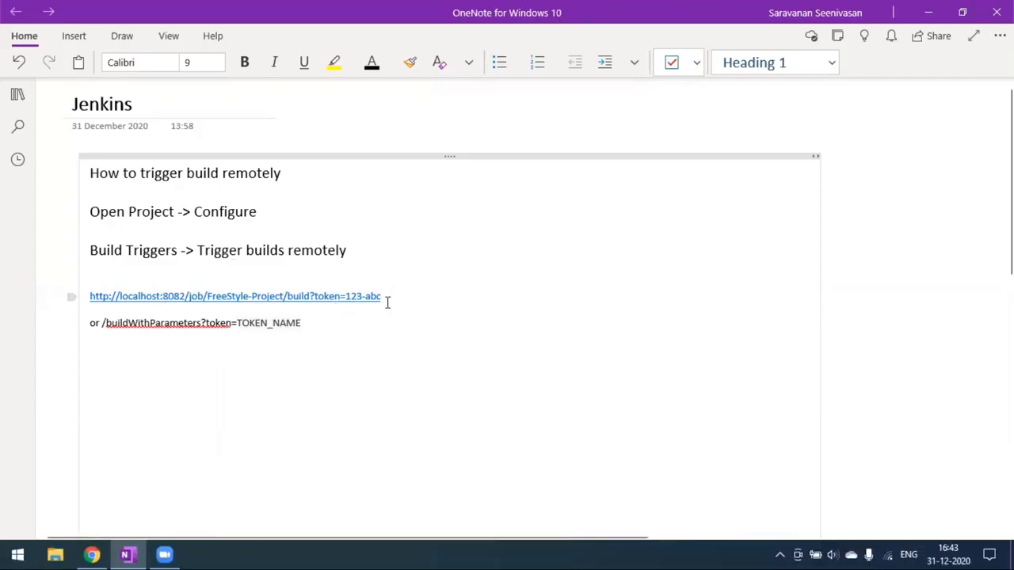
drag(381, 297, 78, 298)
key(ctrl+c)
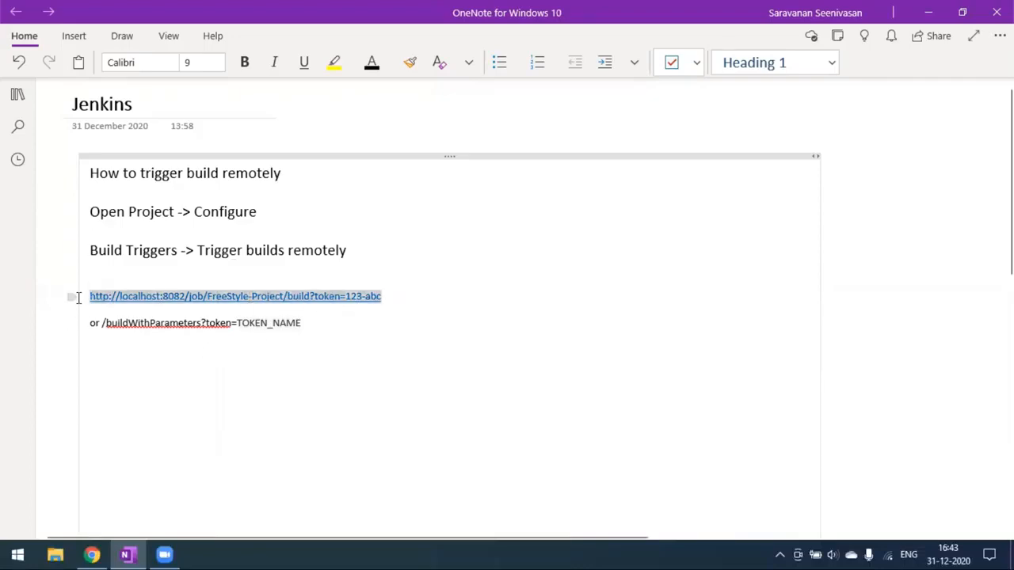
key(alt+Tab)
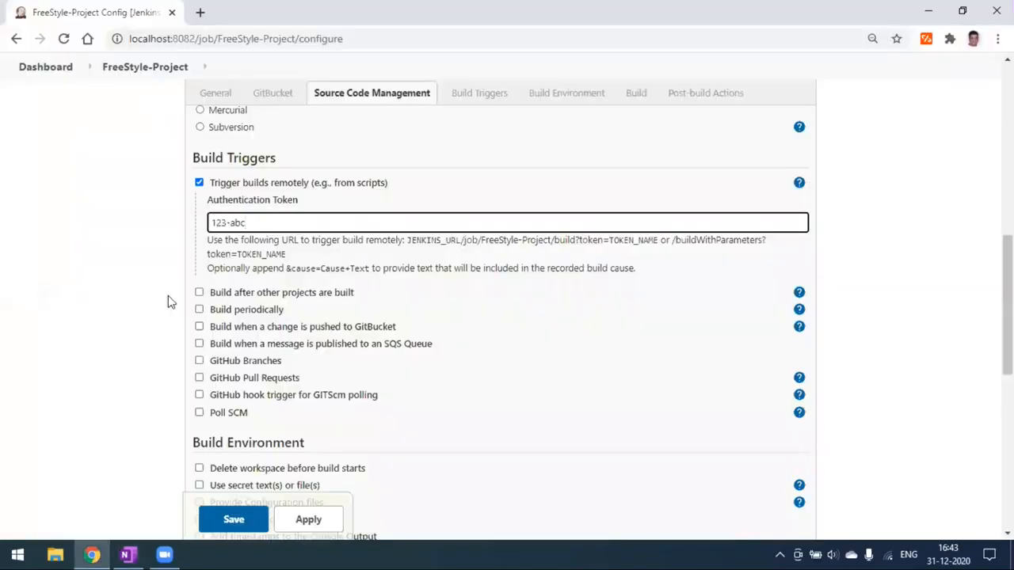
- Save the FreeStyle-Project configuration, showing its status page with builds #1 to #5
scroll(328, 482, down, 10)
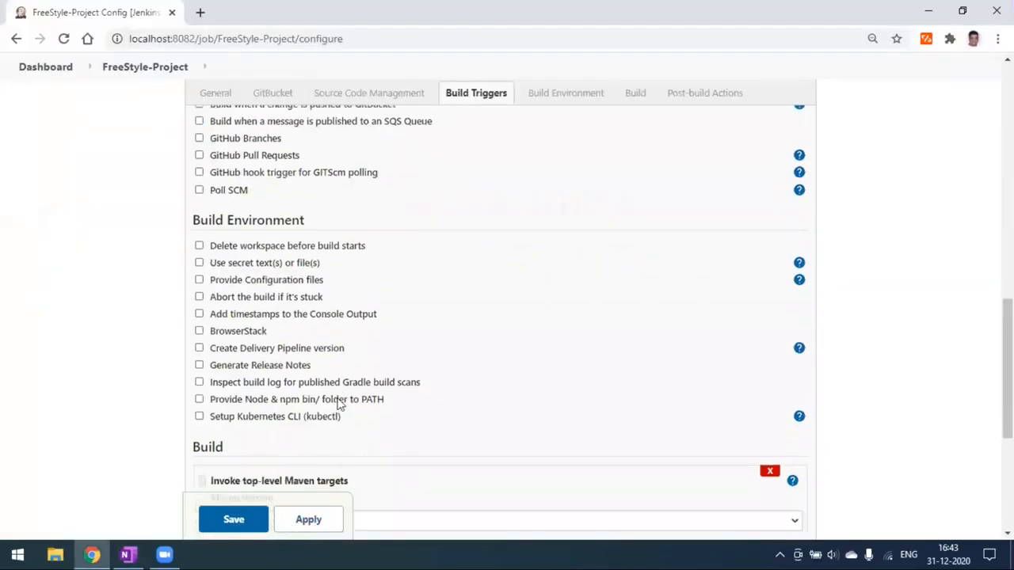
click(253, 449)
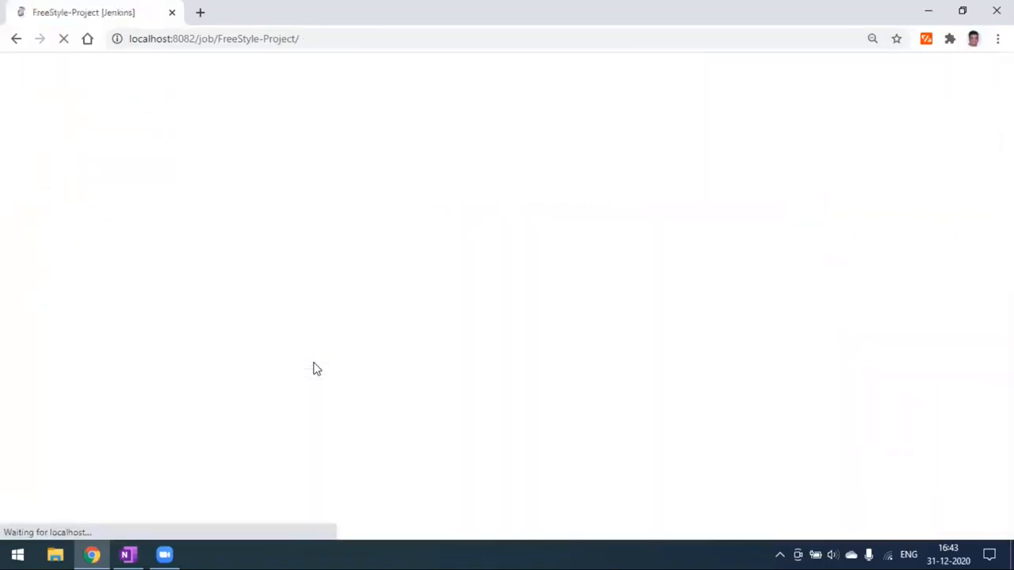
scroll(274, 406, down, 4)
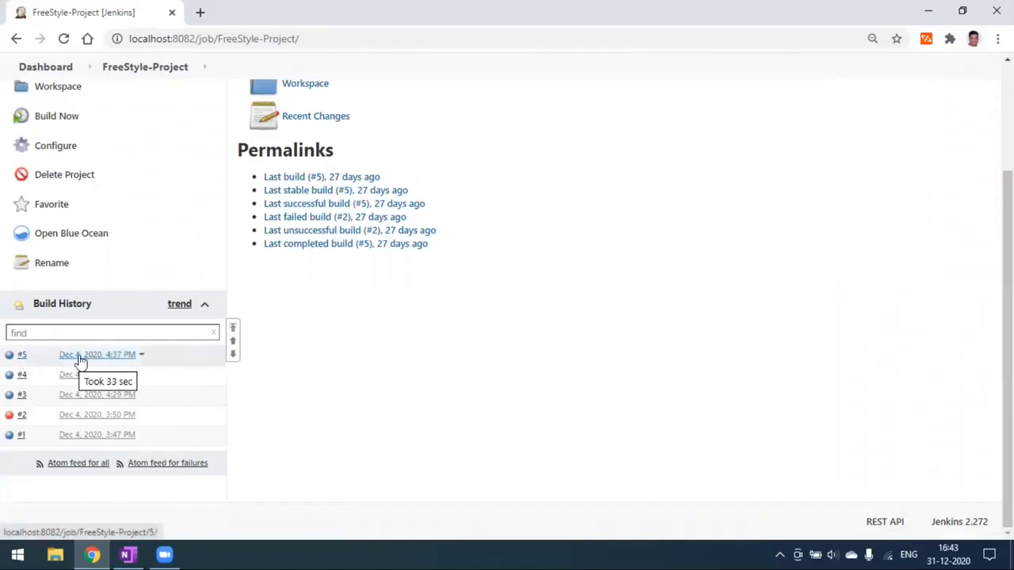
scroll(158, 237, up, 1)
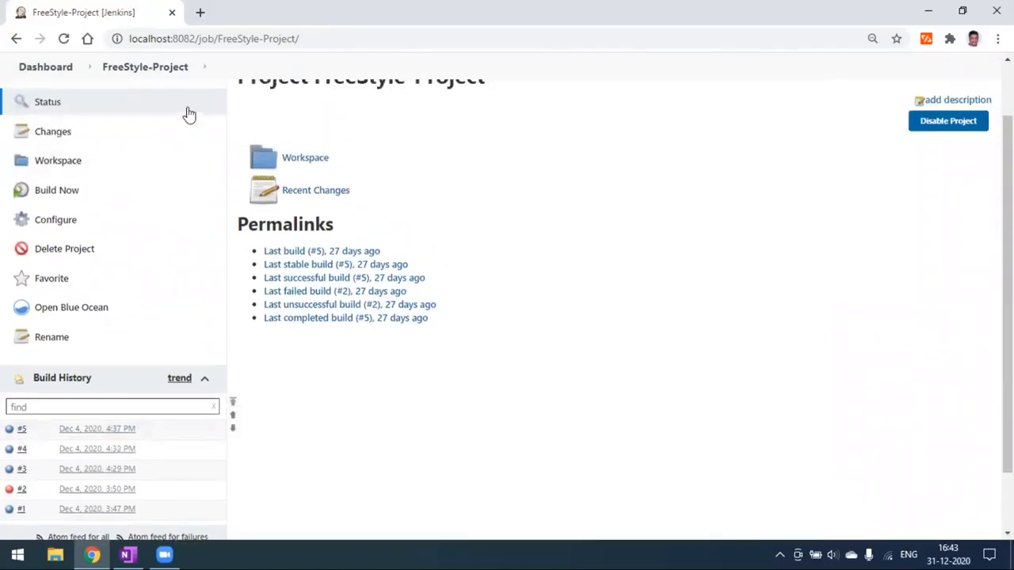
scroll(233, 409, up, 2)
click(127, 554)
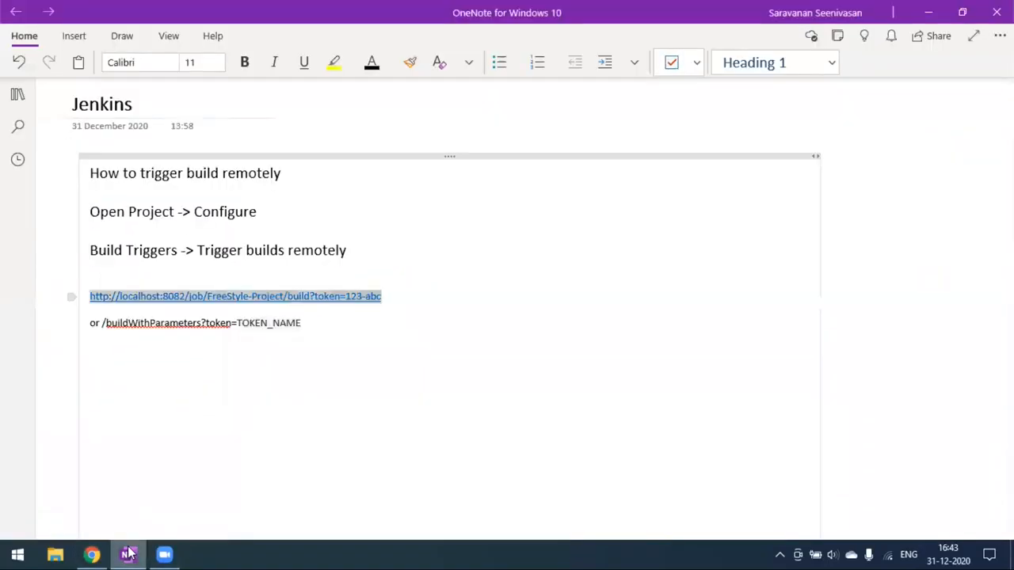
click(129, 554)
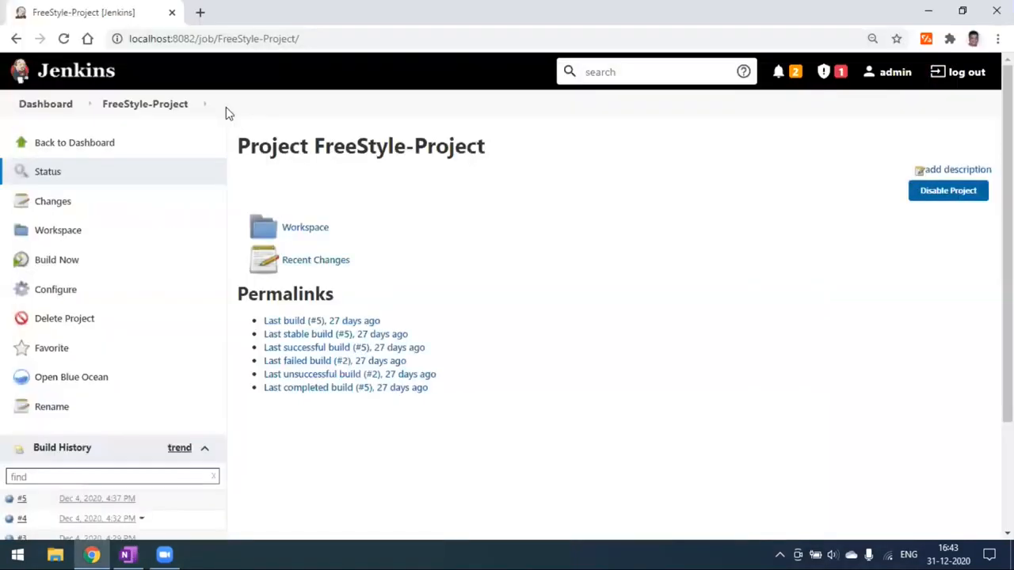
- Load the token trigger URL in a new tab, then open the resulting build #6
click(200, 14)
click(234, 38)
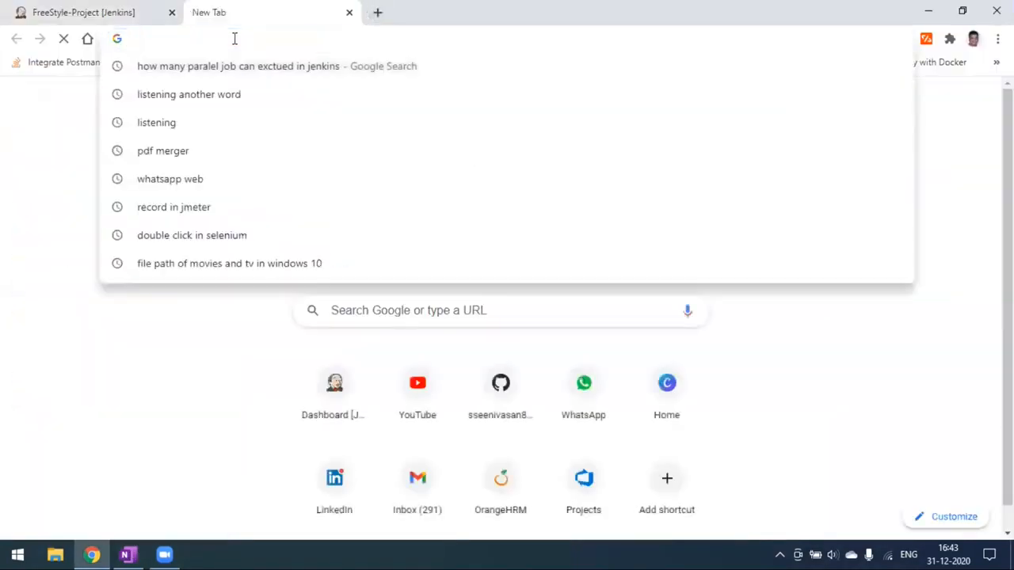
key(ctrl+v)
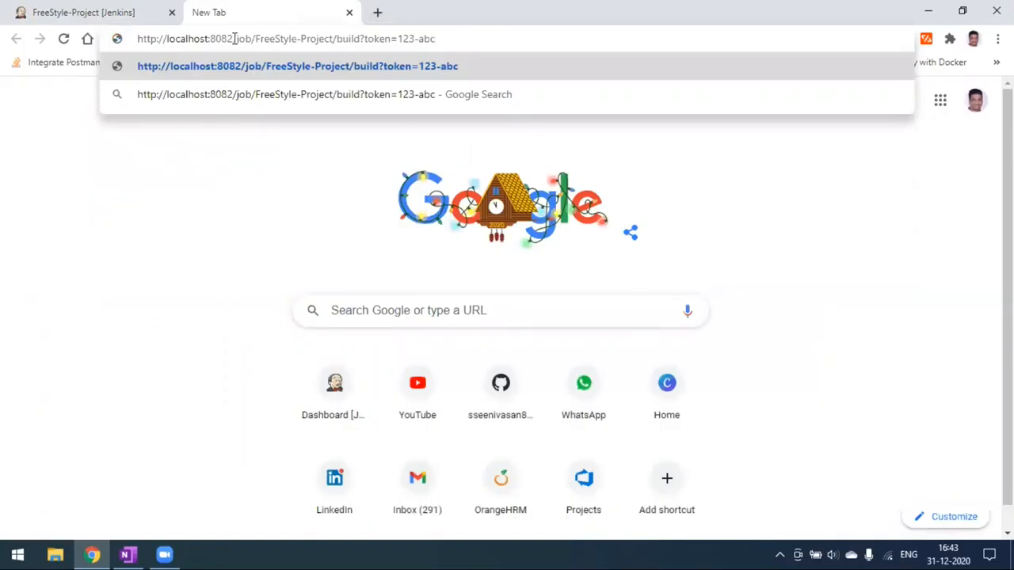
key(Return)
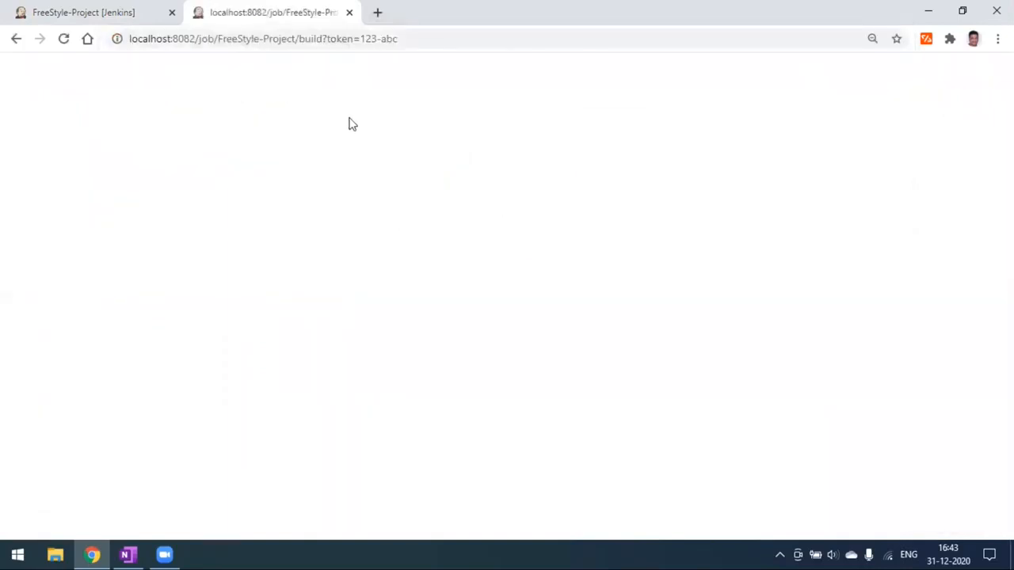
click(133, 10)
scroll(381, 317, down, 2)
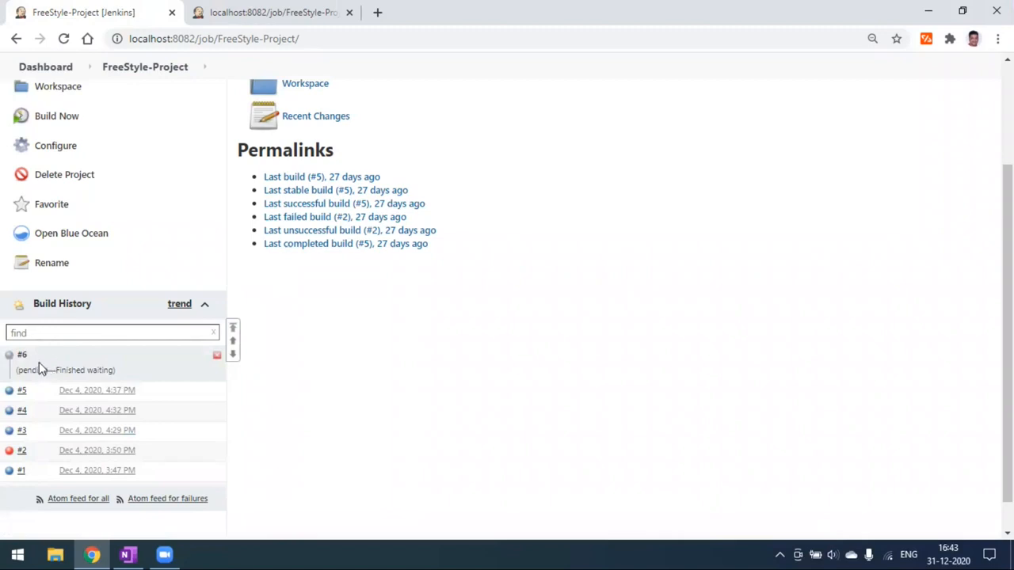
click(109, 356)
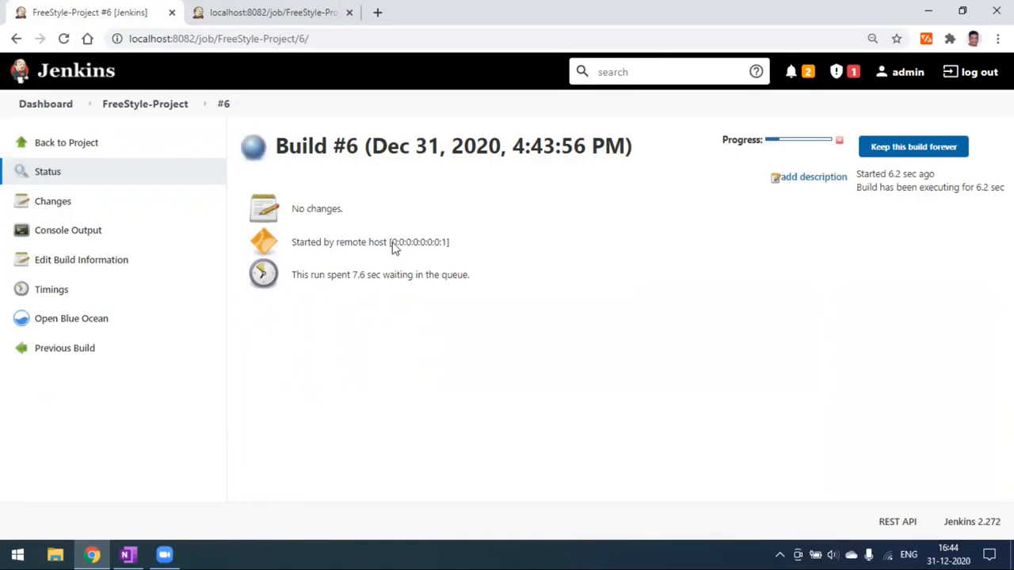
- Check build #6's 'Started by remote host' note and compare it with build #5
drag(391, 243, 445, 243)
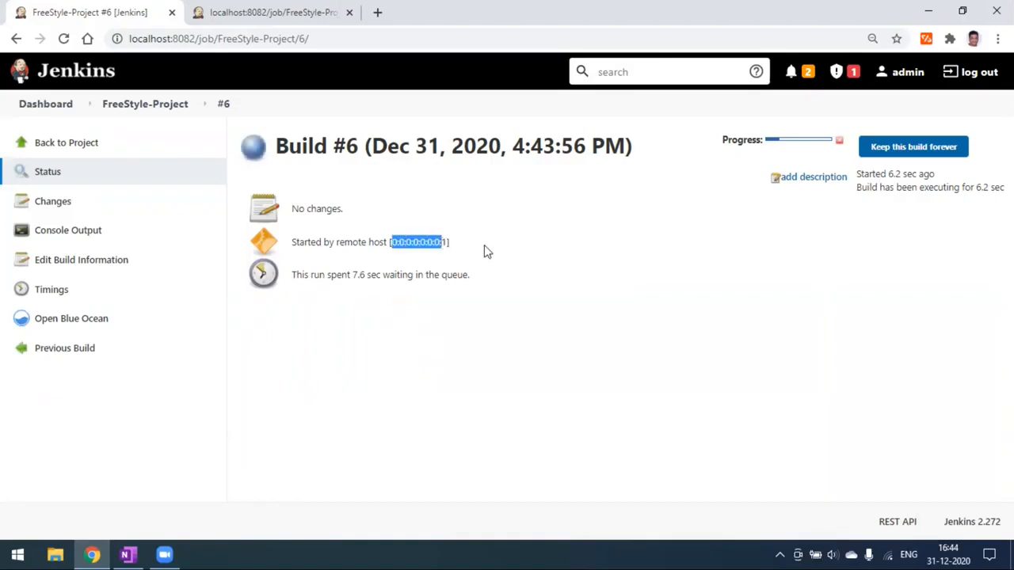
click(483, 246)
drag(298, 243, 397, 244)
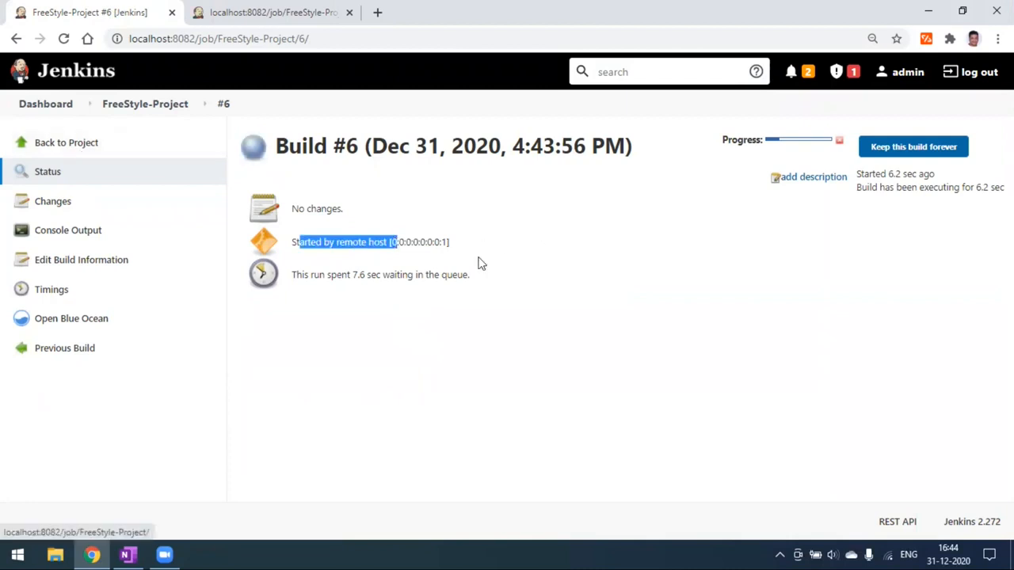
click(308, 242)
click(77, 148)
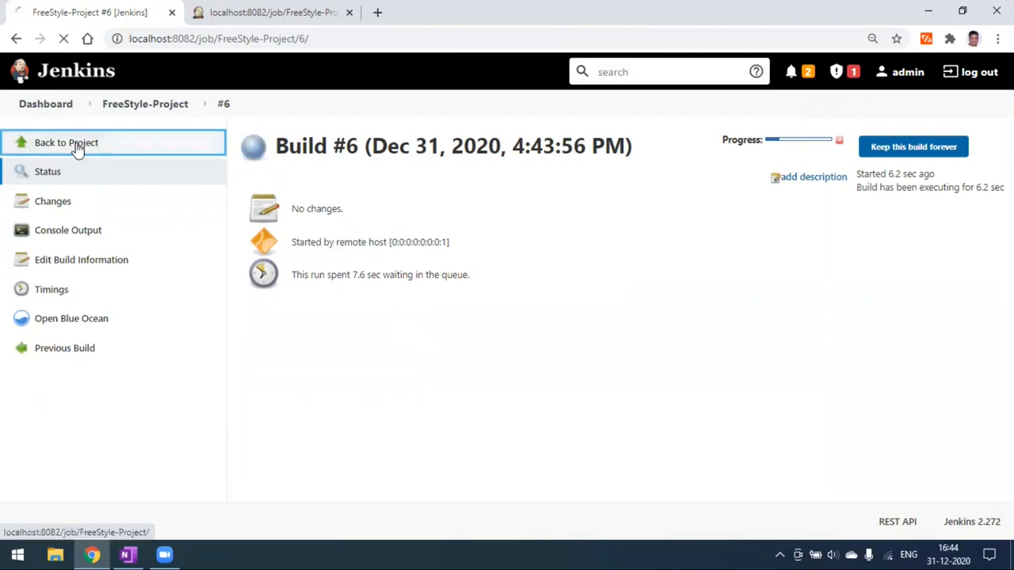
scroll(119, 396, down, 2)
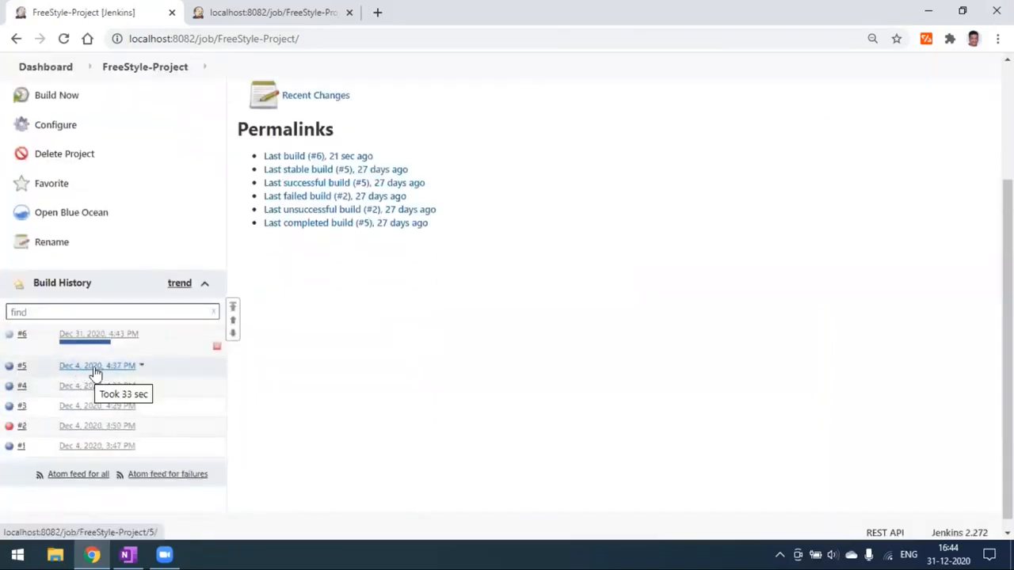
click(93, 367)
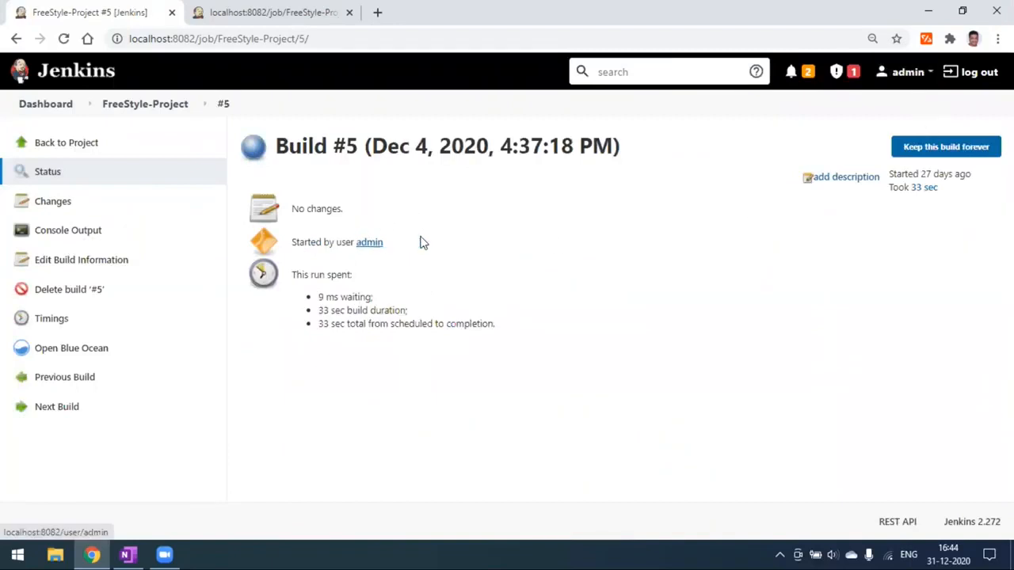
click(55, 146)
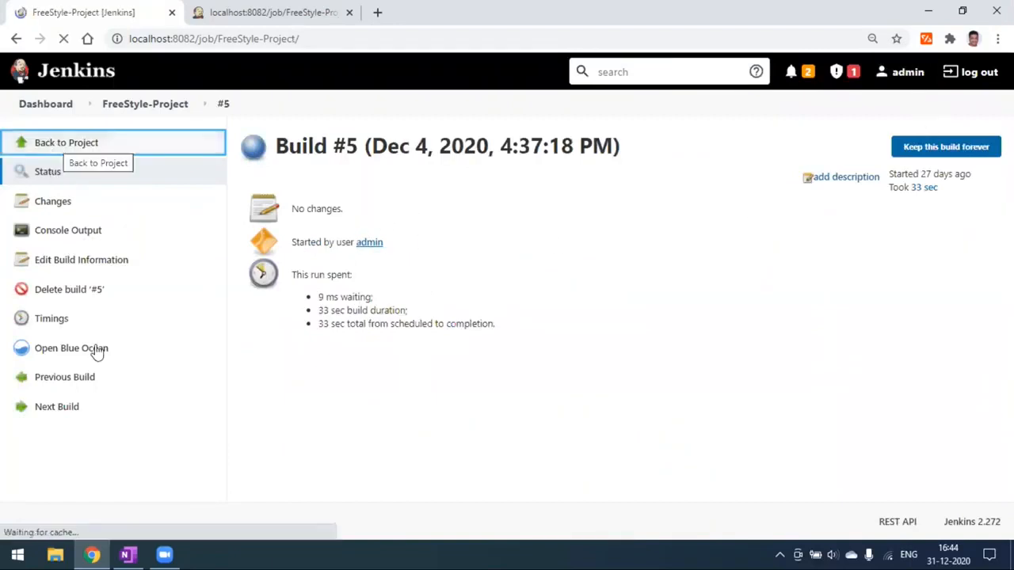
- Confirm the 'Started by remote host' line in build #6's console output
scroll(107, 457, down, 1)
scroll(106, 450, down, 2)
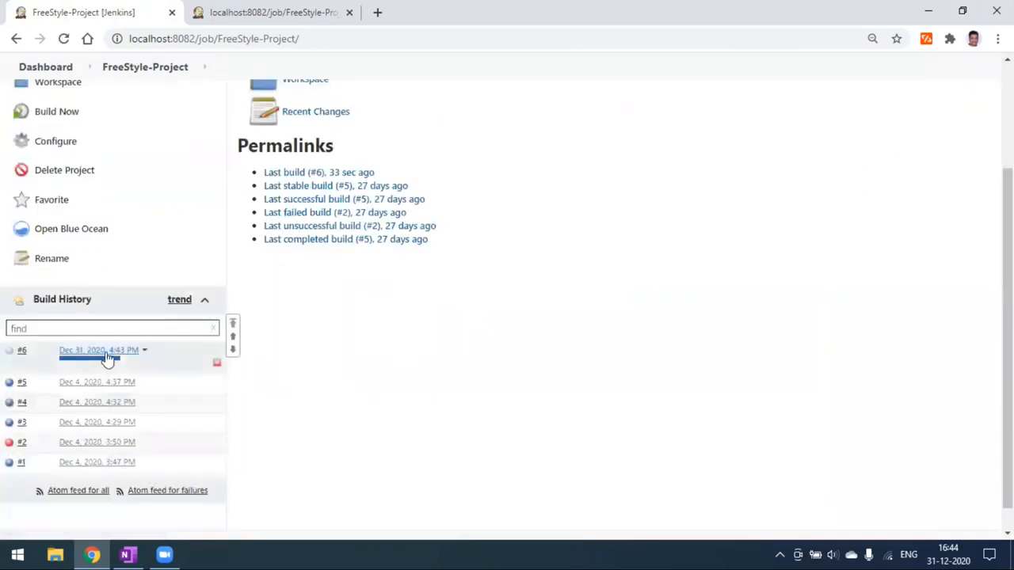
click(105, 355)
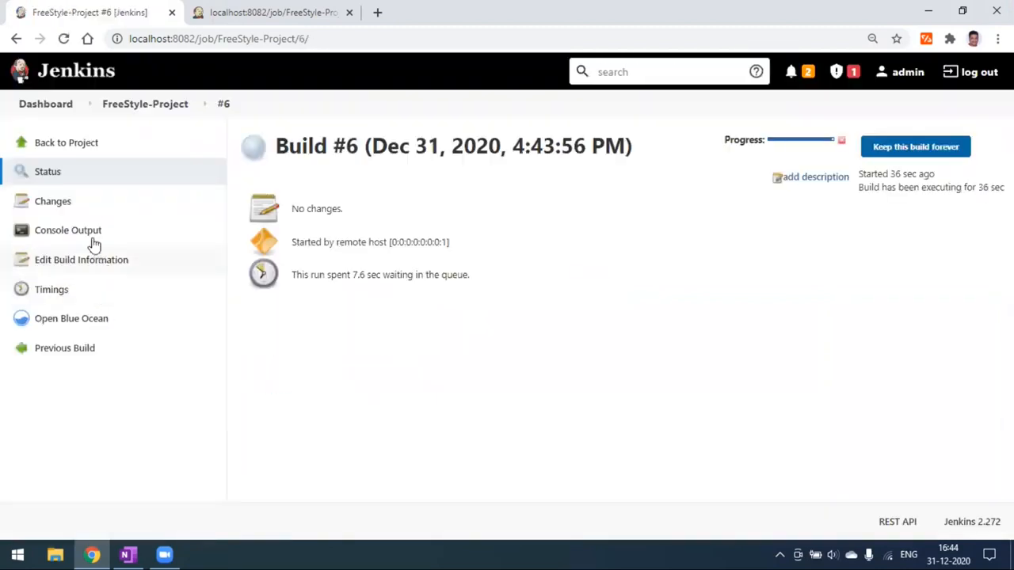
click(86, 235)
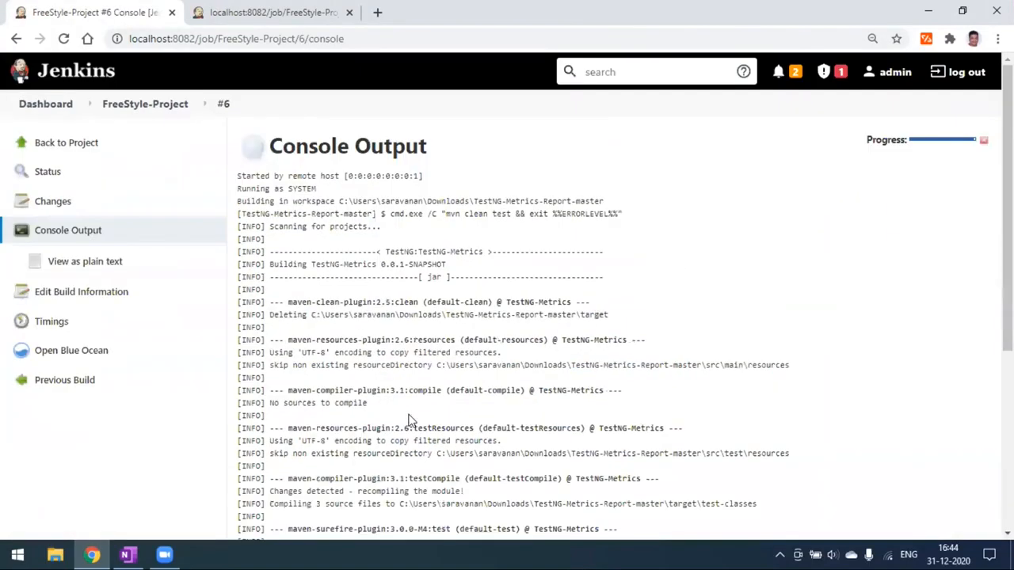
scroll(364, 457, up, 5)
triple_click(266, 176)
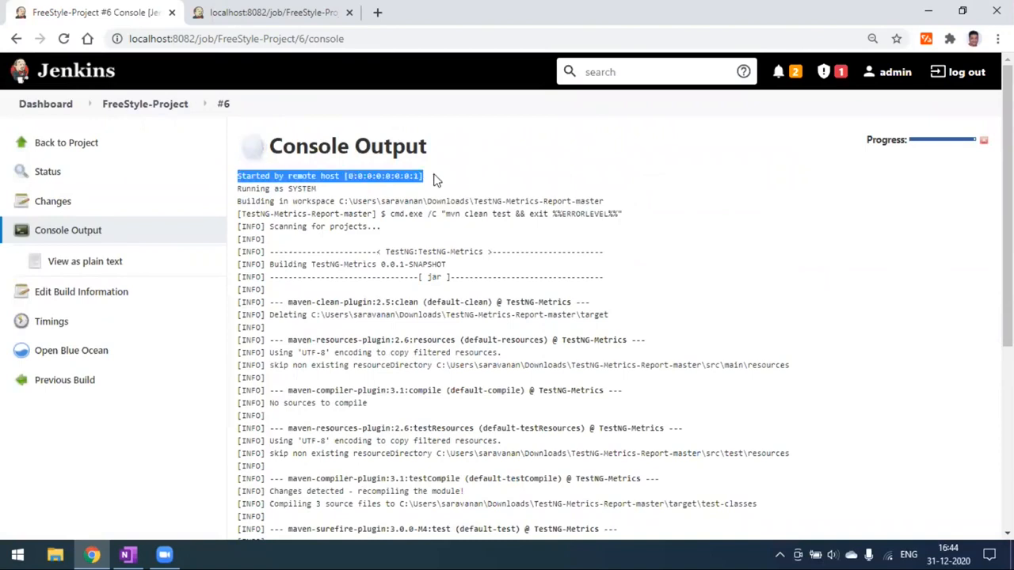
click(77, 149)
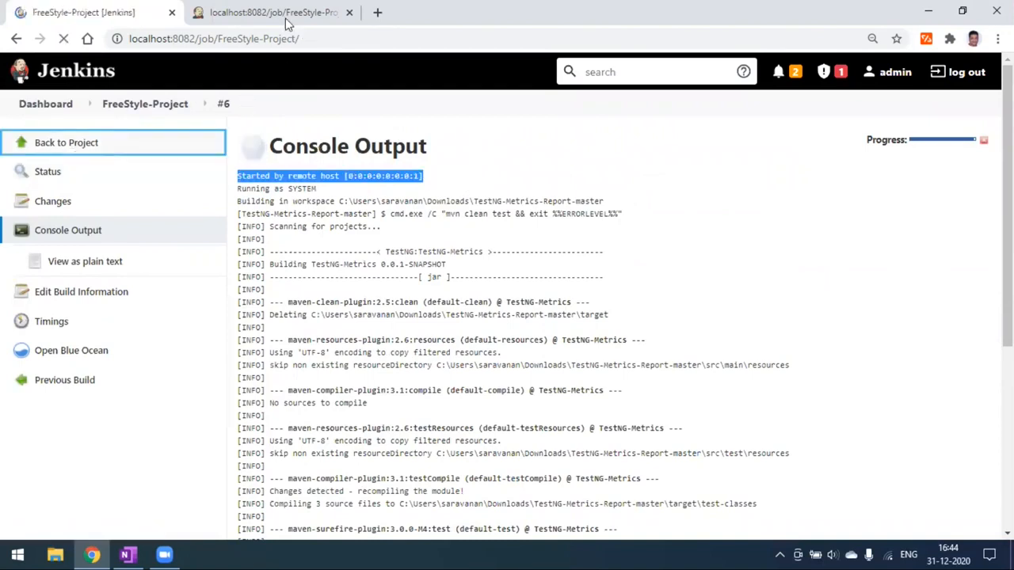
click(291, 16)
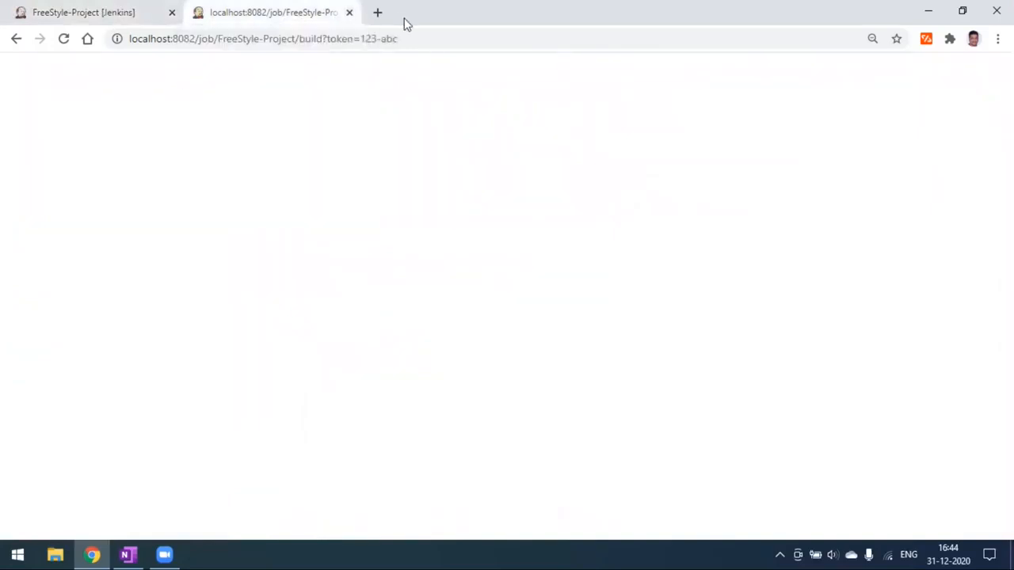
- Launch Command Prompt by searching cmd from the Start menu
click(138, 22)
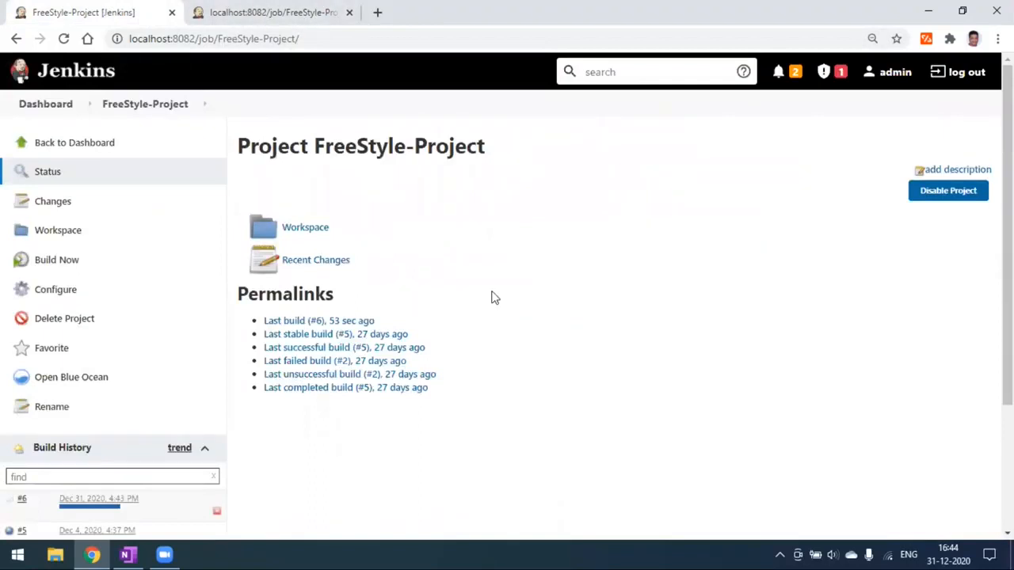
click(19, 554)
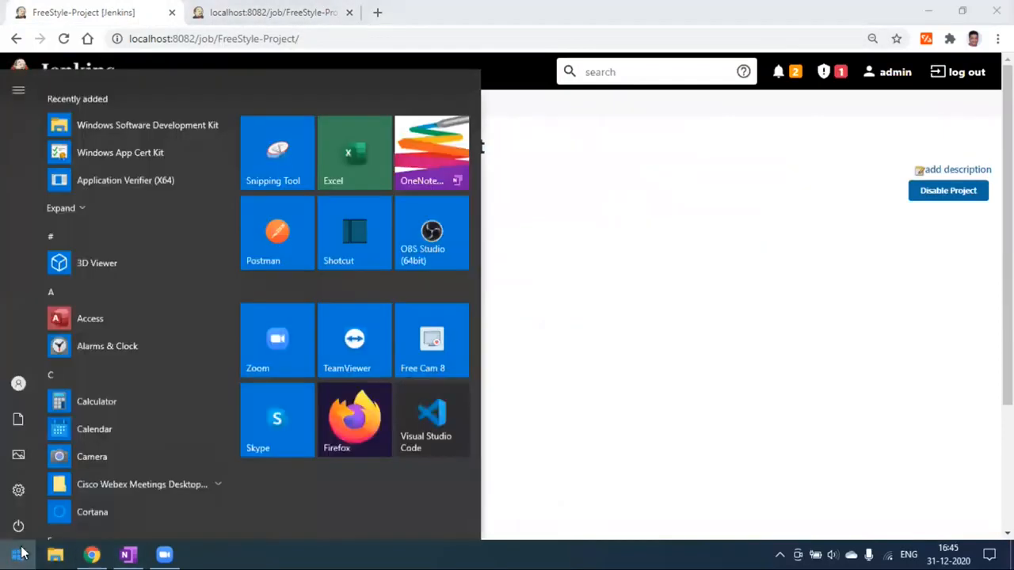
text(cmd)
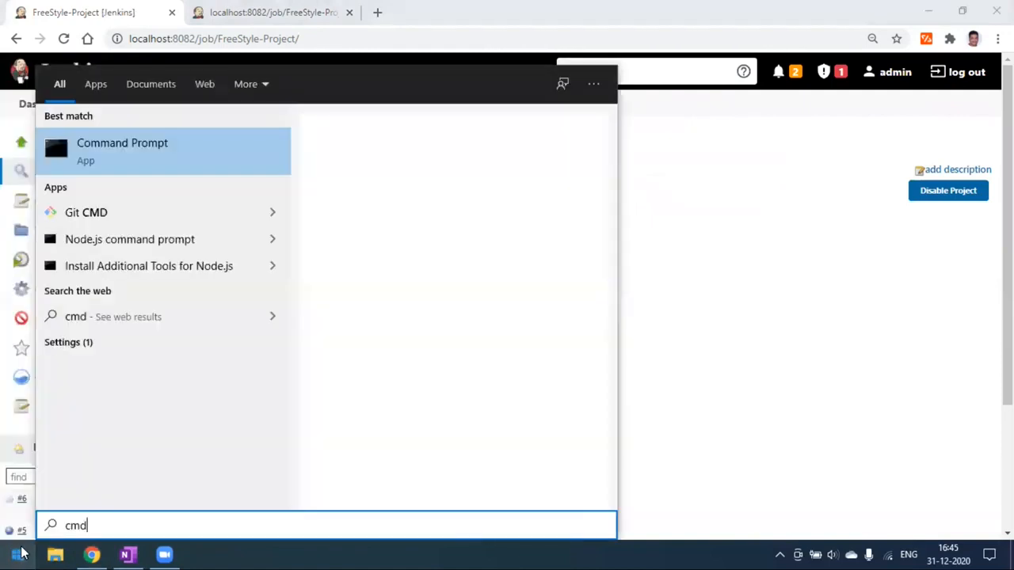
key(Return)
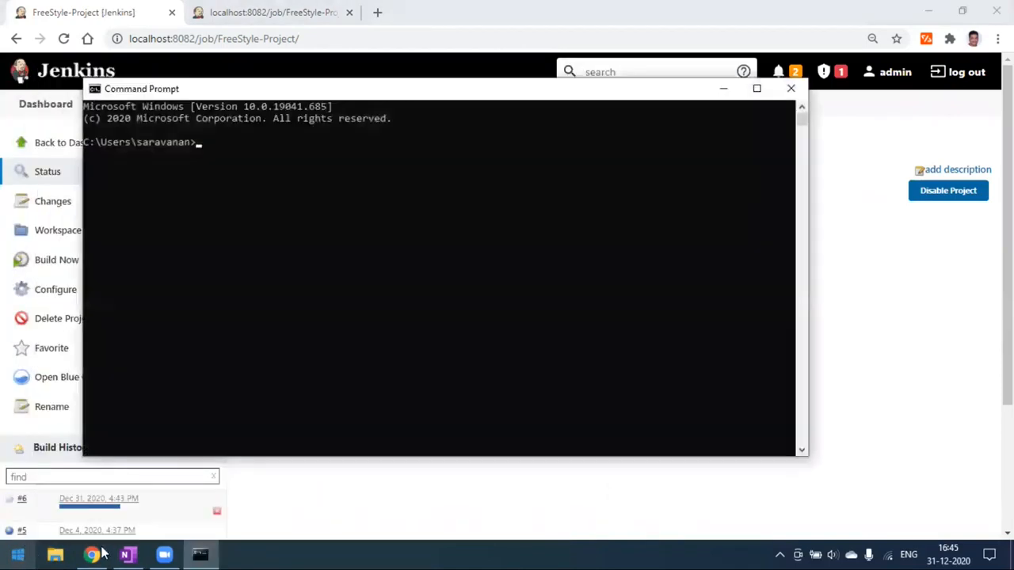
drag(396, 95, 539, 112)
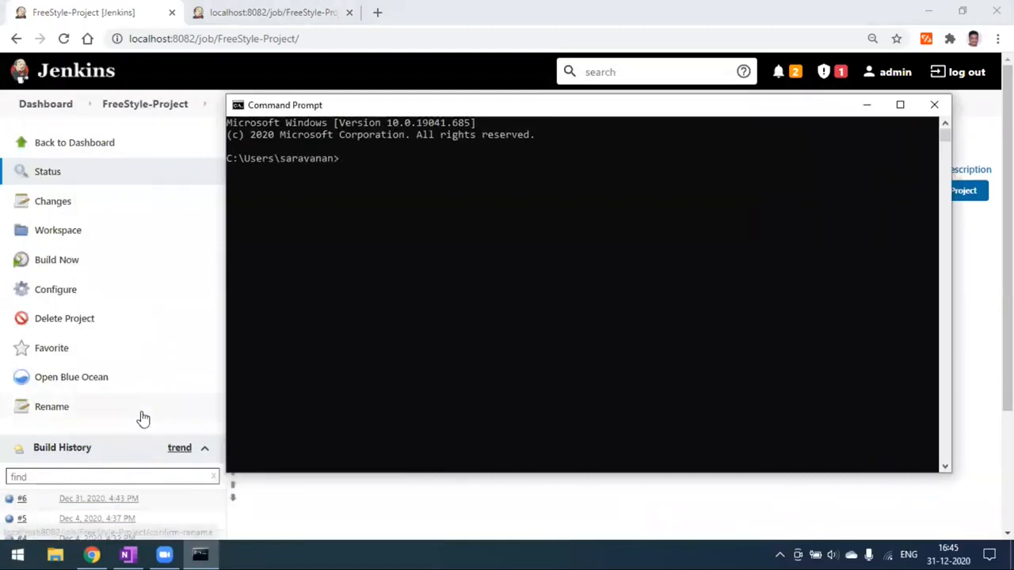
scroll(140, 416, down, 3)
- Arrange the command window and bring OneNote's Jenkins notes to the front
click(866, 106)
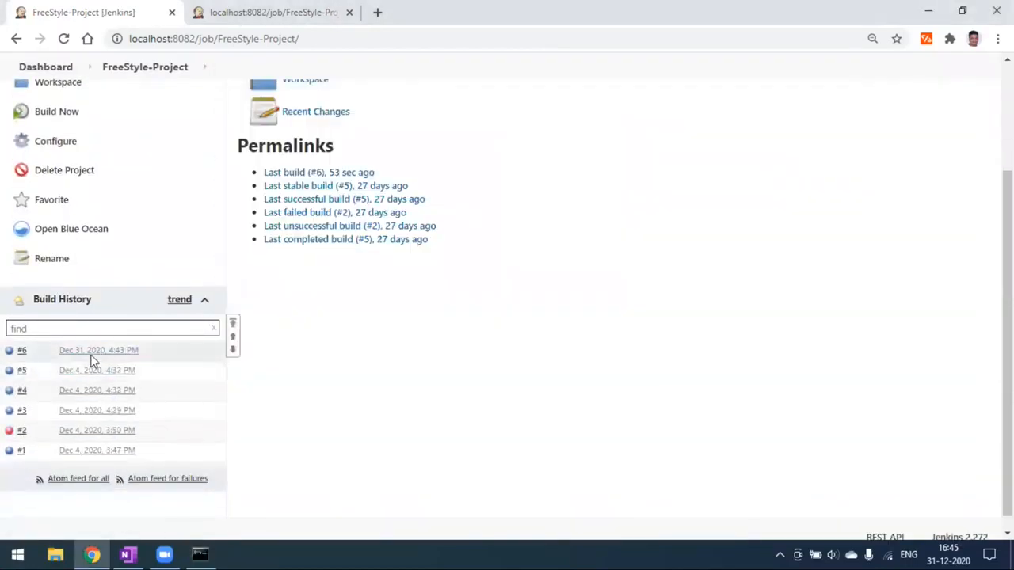
scroll(120, 425, up, 4)
click(201, 554)
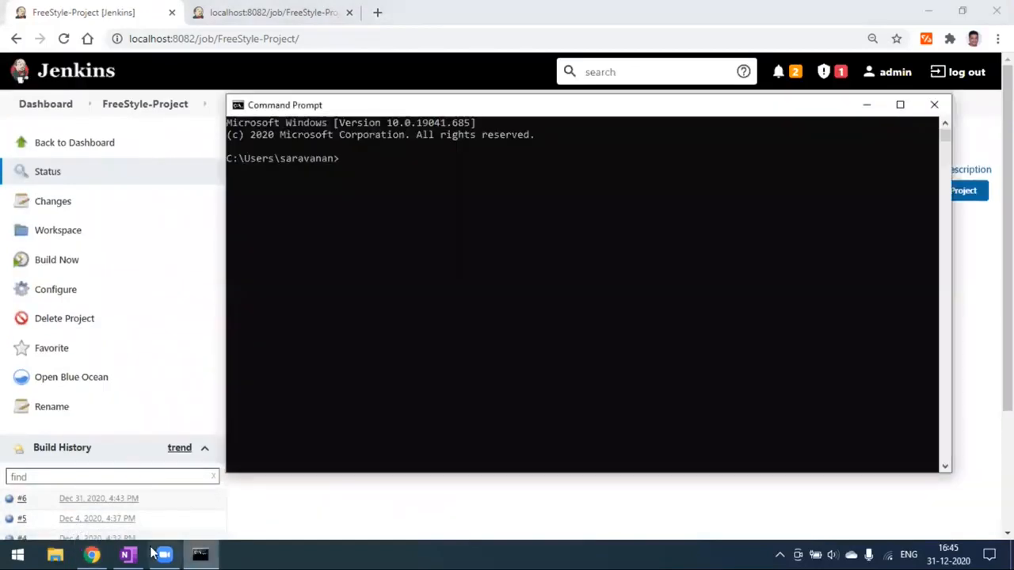
click(135, 553)
click(397, 299)
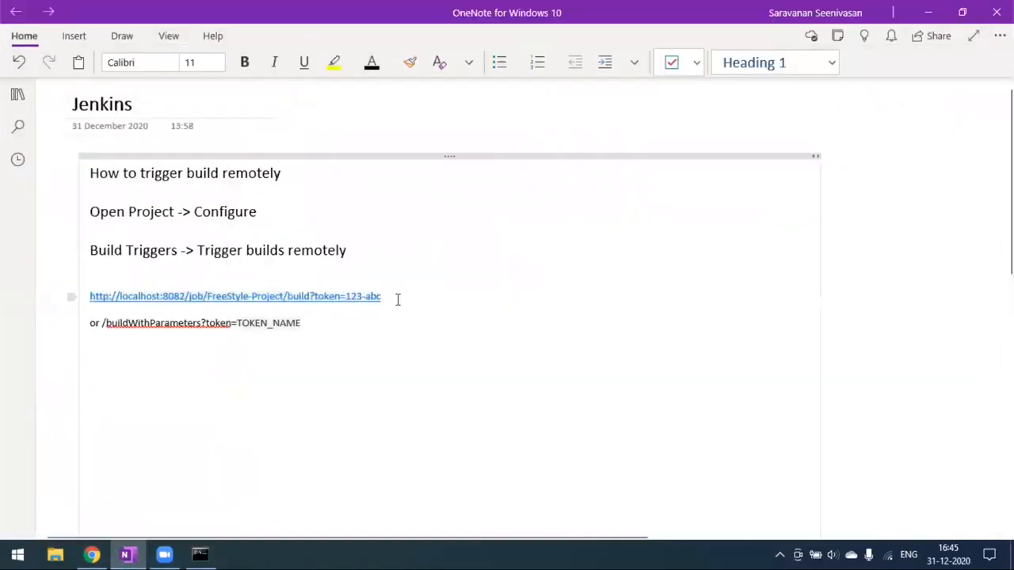
- Run curl -I on the copied trigger URL, getting 201 Created, then check Jenkins for build #7
drag(397, 299, 91, 295)
key(ctrl+c)
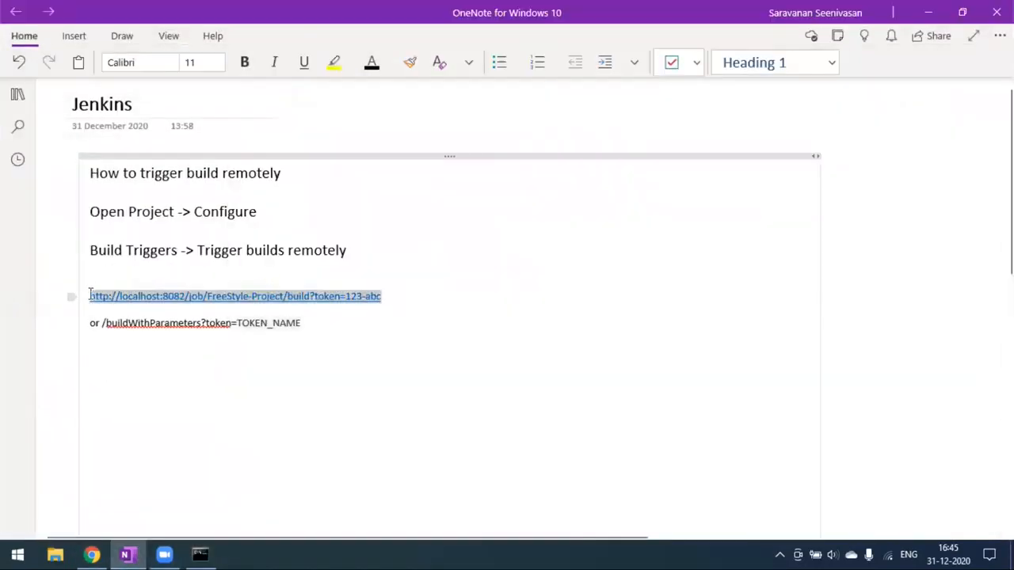
click(201, 554)
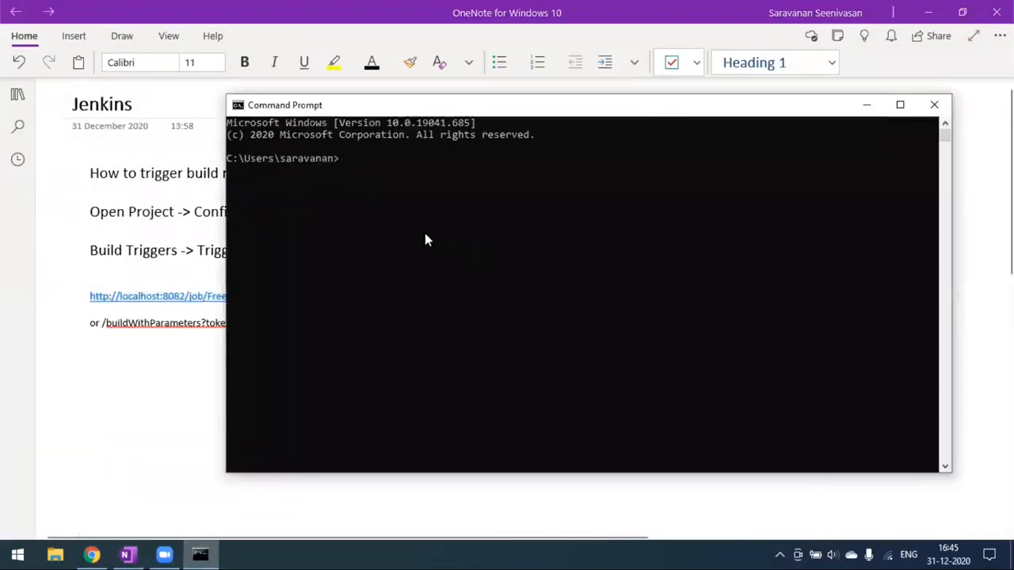
text(curl -)
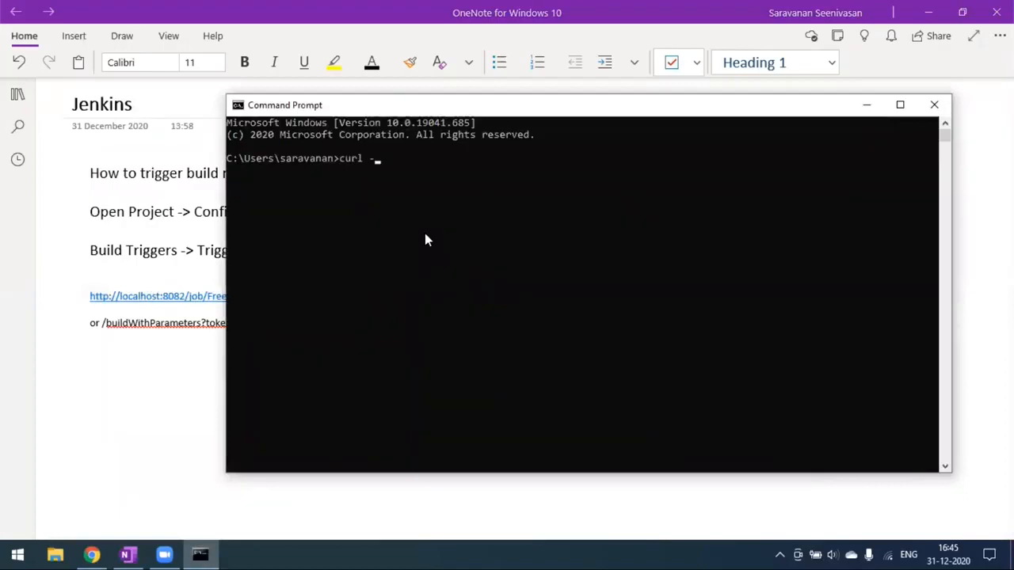
text(I)
key(ctrl+v)
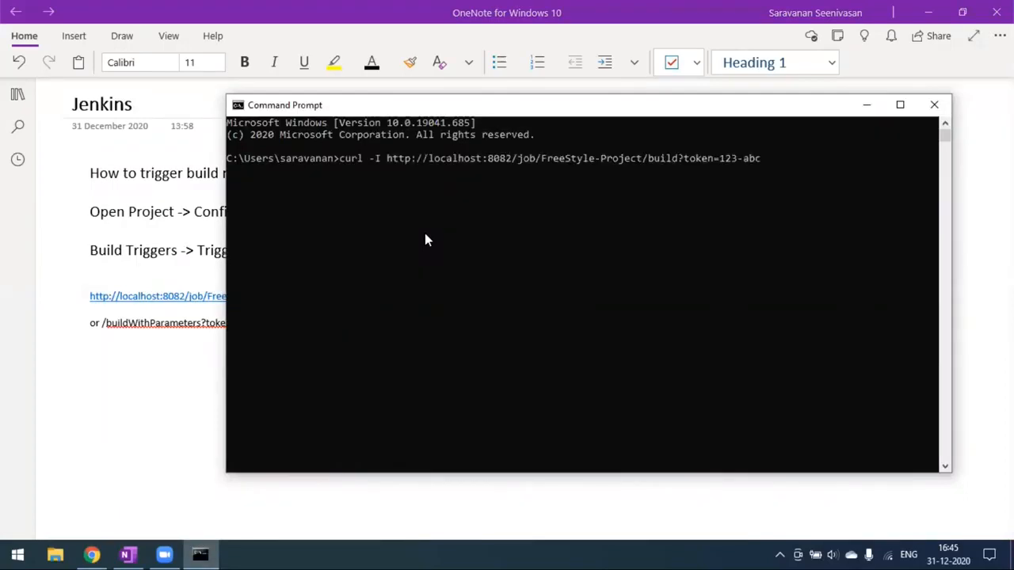
key(Return)
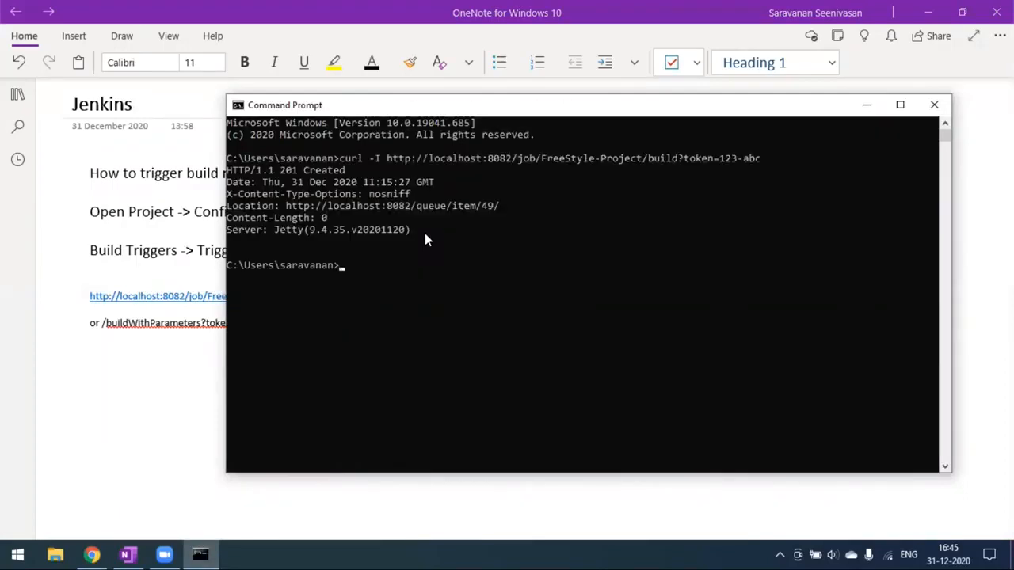
click(91, 555)
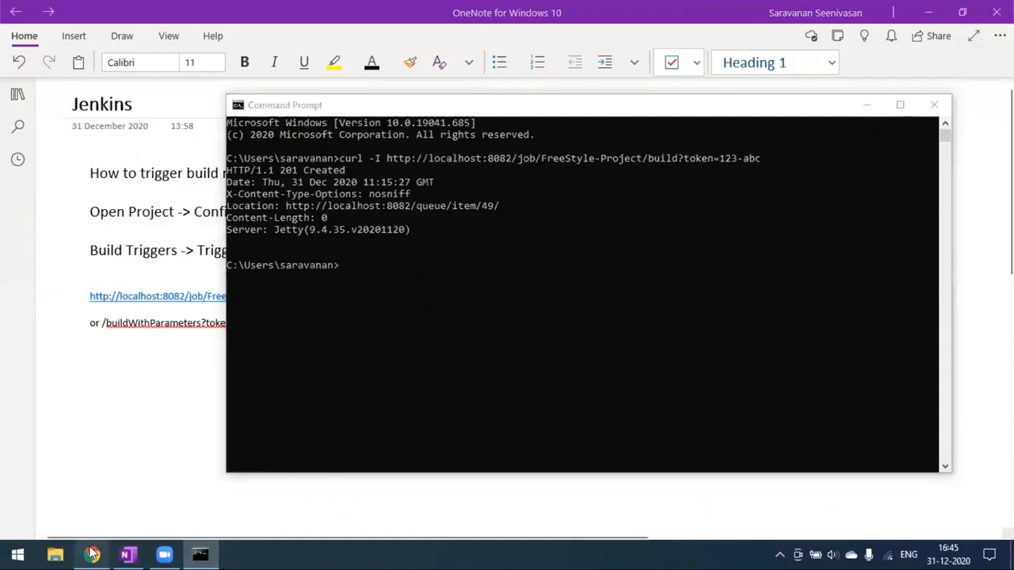
scroll(213, 427, down, 2)
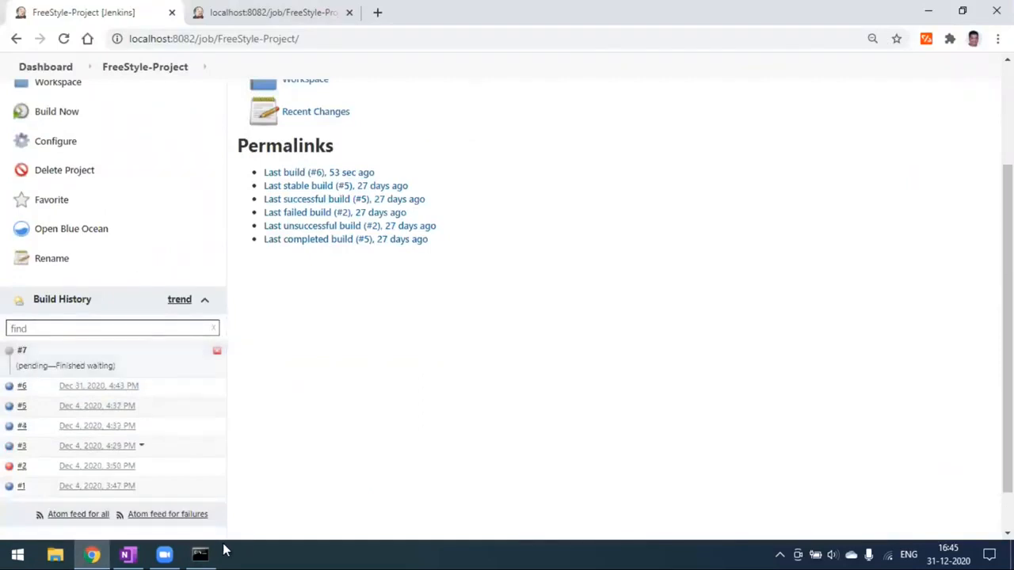
- Review the queue item URL on the curl response's Location line, then recall the previous curl -I command
click(199, 555)
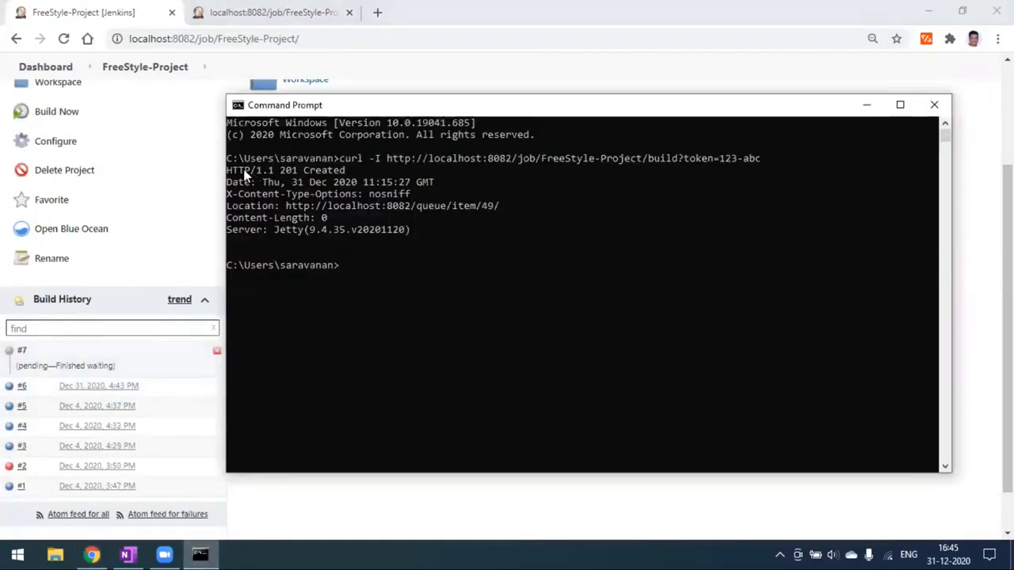
drag(246, 174, 301, 175)
click(370, 194)
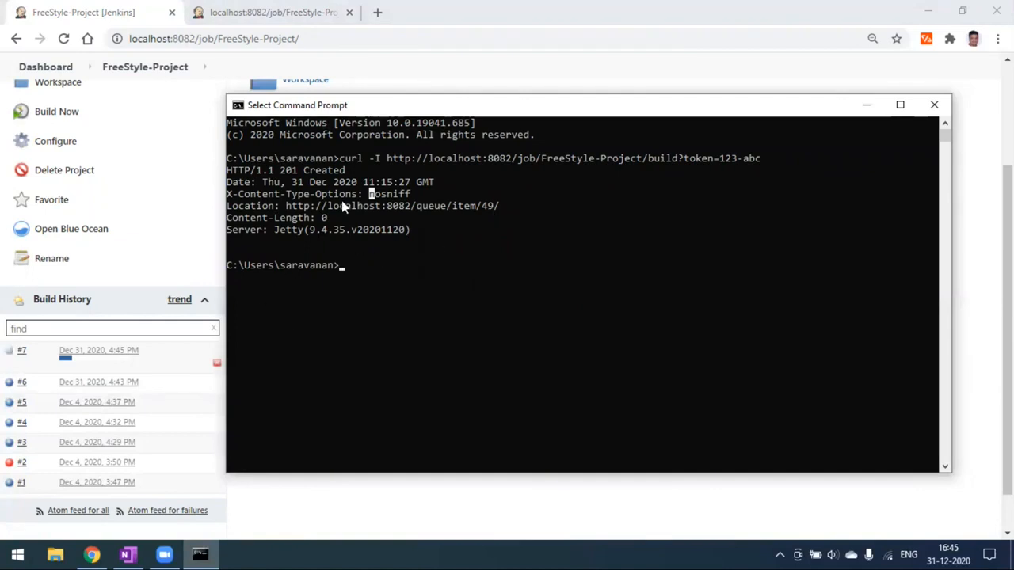
drag(282, 206, 499, 216)
click(497, 210)
drag(286, 207, 483, 210)
click(479, 194)
key(Up)
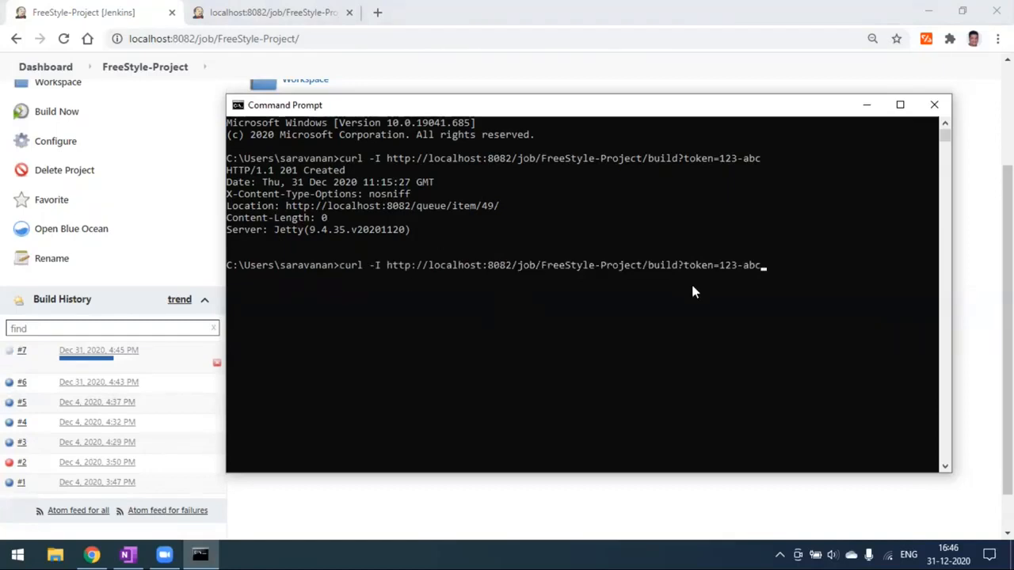
- Paste the authenticated admin:token@localhost build URL on a new line below TOKEN_NAME in the notes
click(129, 555)
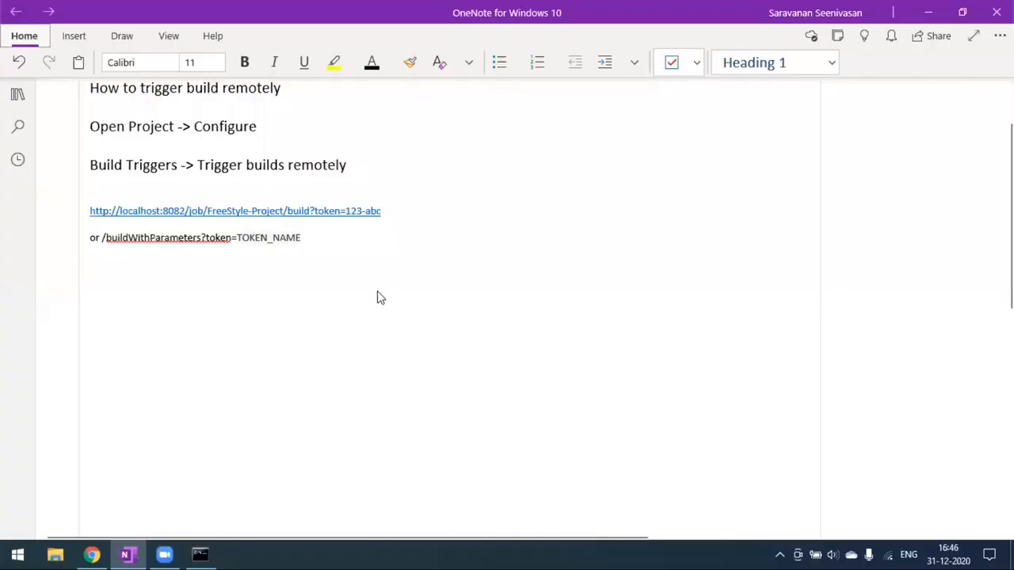
click(329, 238)
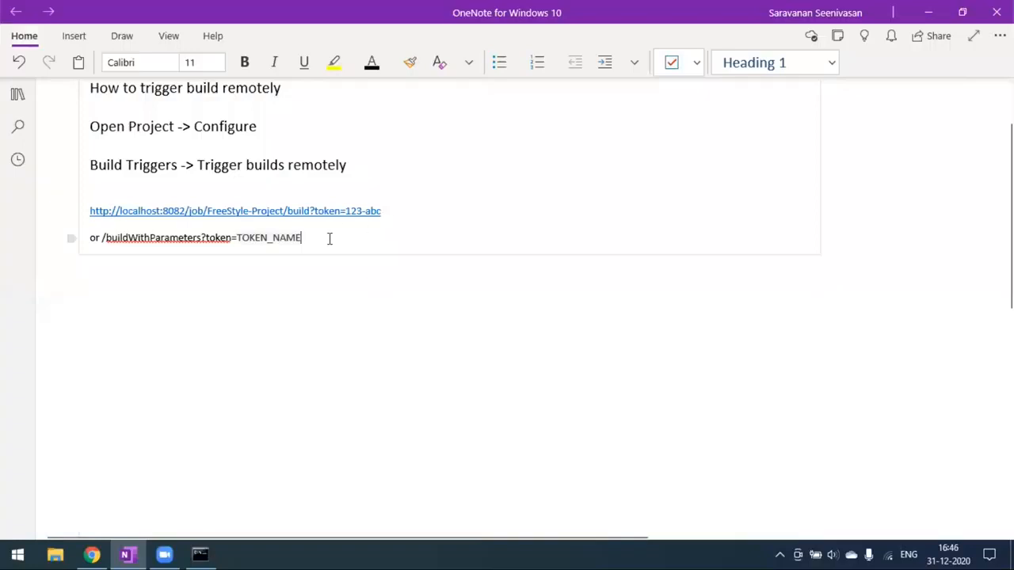
key(Return)
key(Return)
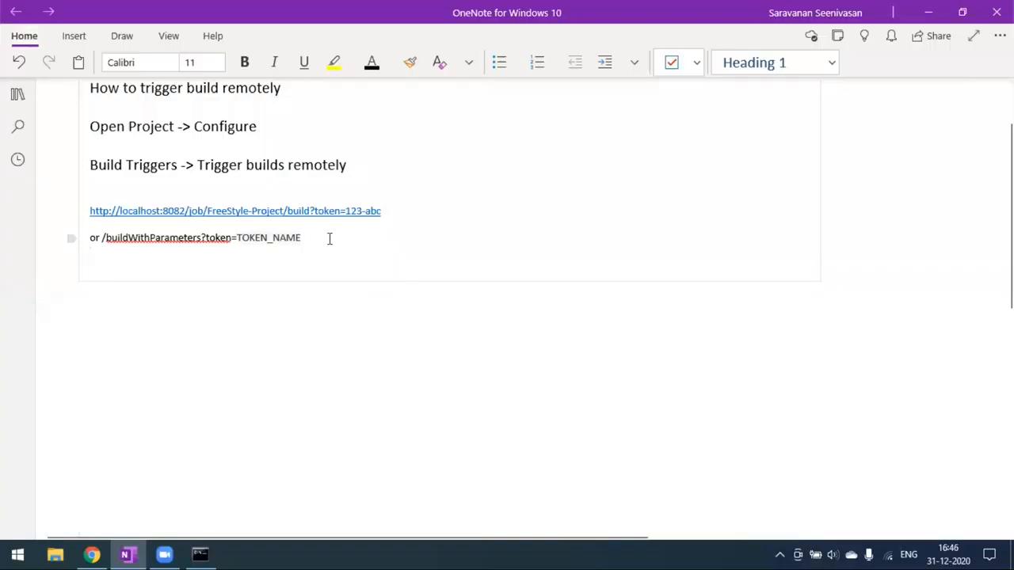
key(ctrl+v)
- Clear the recalled curl command in Command Prompt and select the authenticated URL in the notes
key(alt+Tab)
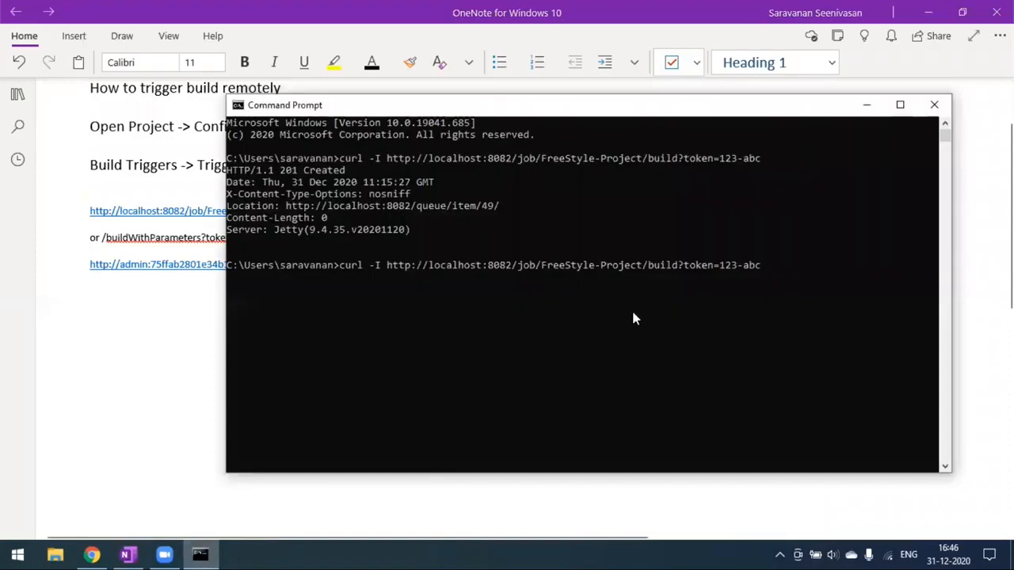
key(BackSpace)
key(BackSpace)
key(BackSpace)
key(BackSpace)
key(BackSpace)
key(BackSpace)
key(BackSpace)
key(BackSpace)
key(BackSpace)
key(BackSpace)
key(BackSpace)
key(BackSpace)
key(BackSpace)
key(BackSpace)
key(BackSpace)
key(BackSpace)
key(BackSpace)
key(BackSpace)
key(BackSpace)
key(BackSpace)
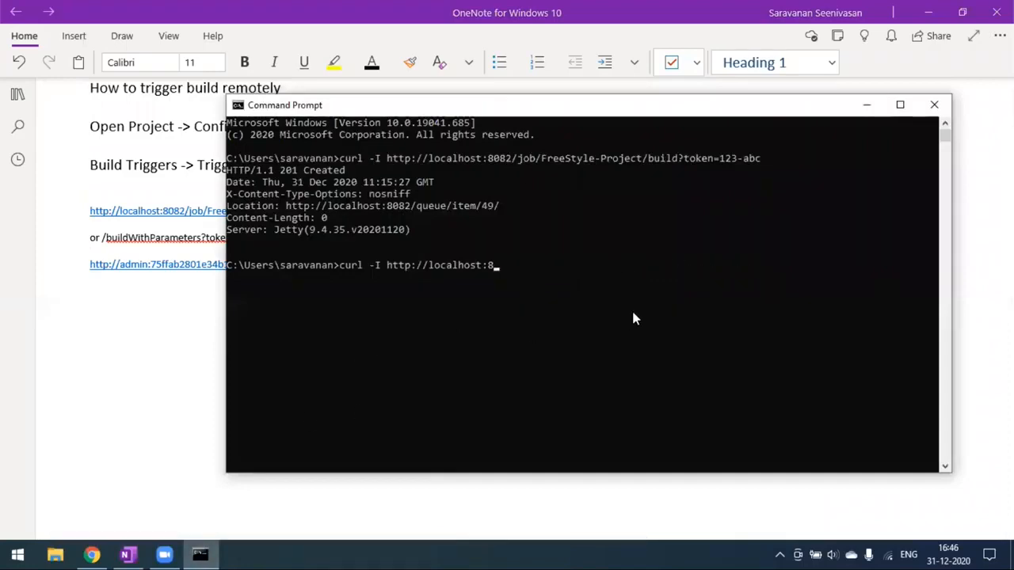
key(BackSpace)
key(BackSpace)
key(BackSpace)
key(BackSpace)
key(BackSpace)
key(BackSpace)
key(BackSpace)
key(BackSpace)
key(BackSpace)
key(BackSpace)
key(BackSpace)
key(BackSpace)
key(BackSpace)
key(BackSpace)
key(BackSpace)
key(BackSpace)
key(BackSpace)
key(BackSpace)
key(BackSpace)
key(BackSpace)
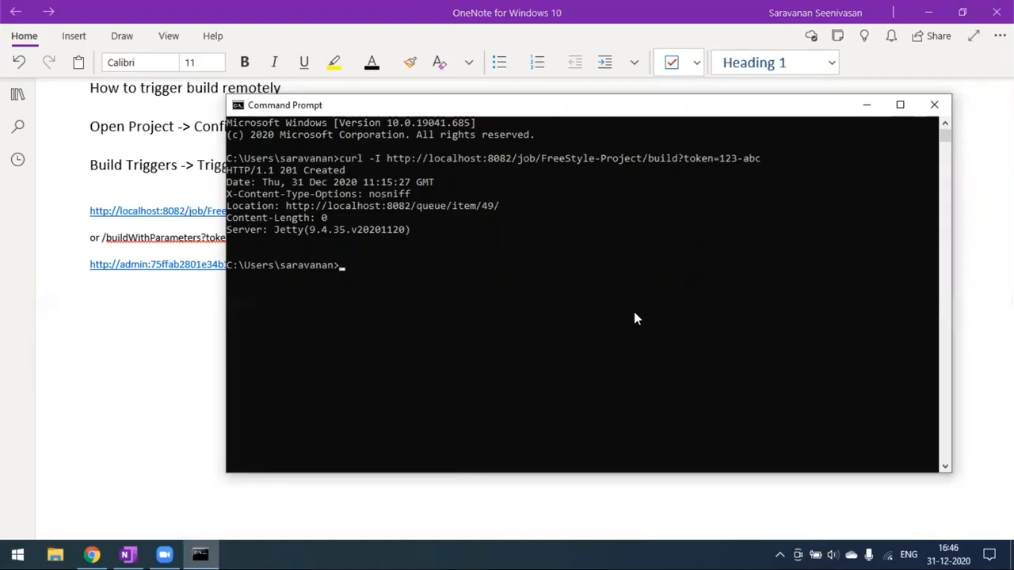
click(862, 115)
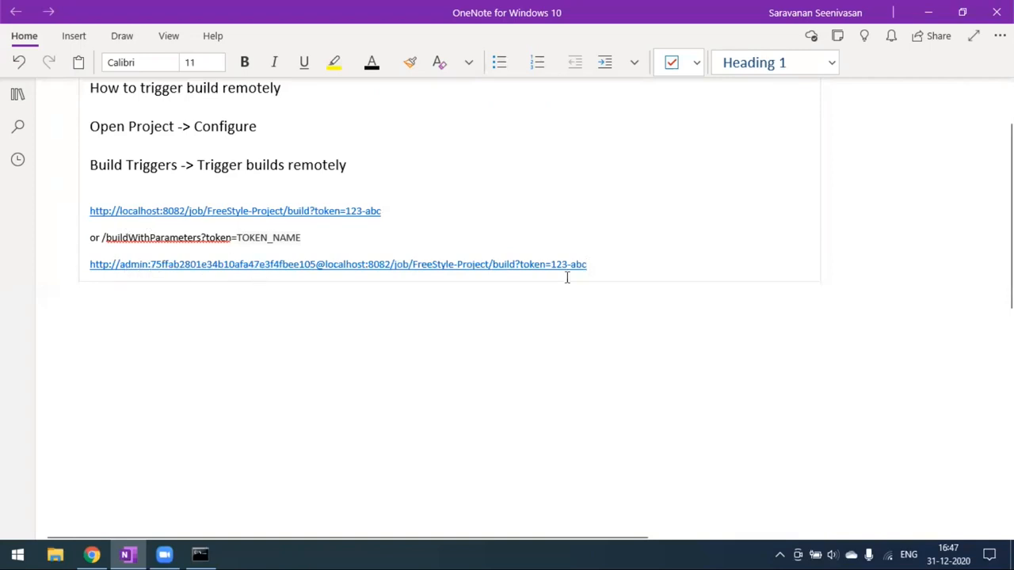
drag(589, 264, 100, 262)
key(ctrl+c)
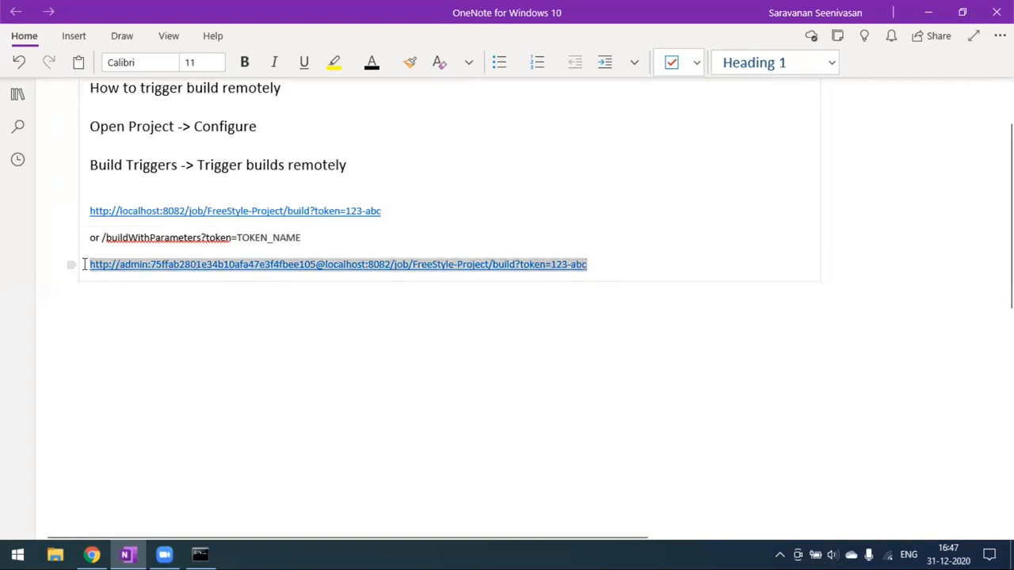
- Reload the FreeStyle-Project page in Jenkins to see build #7 completed
click(200, 555)
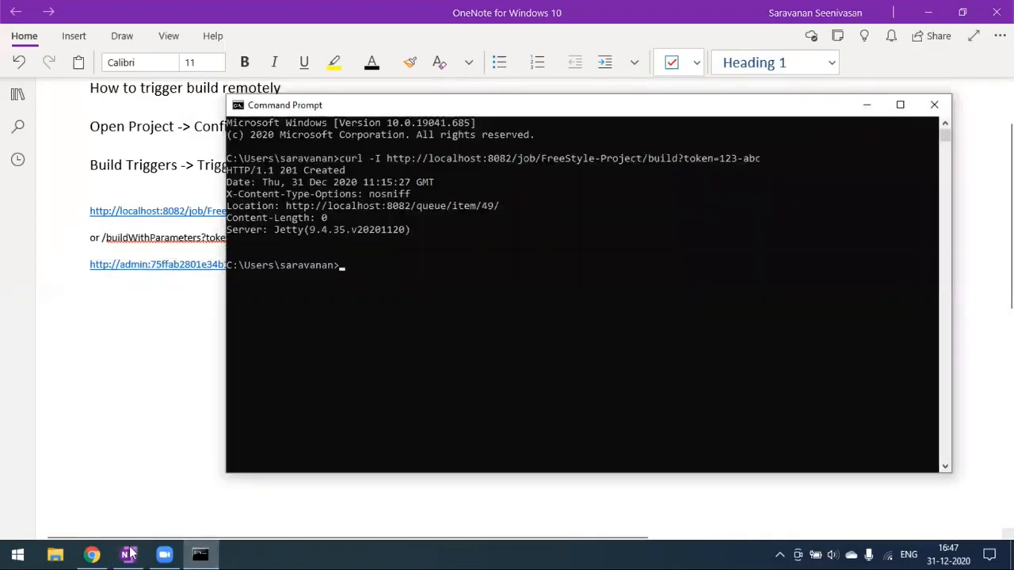
click(91, 555)
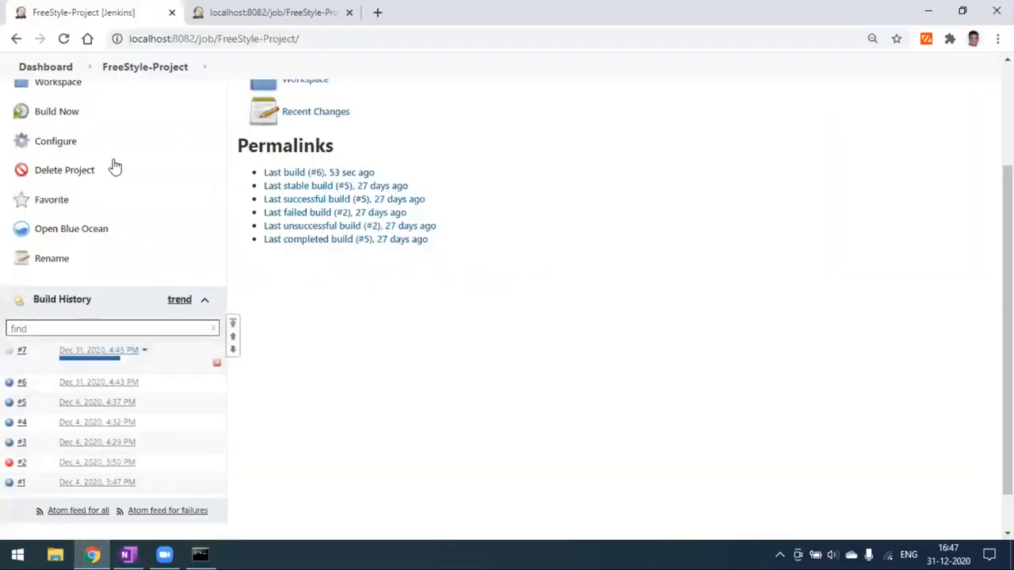
click(66, 44)
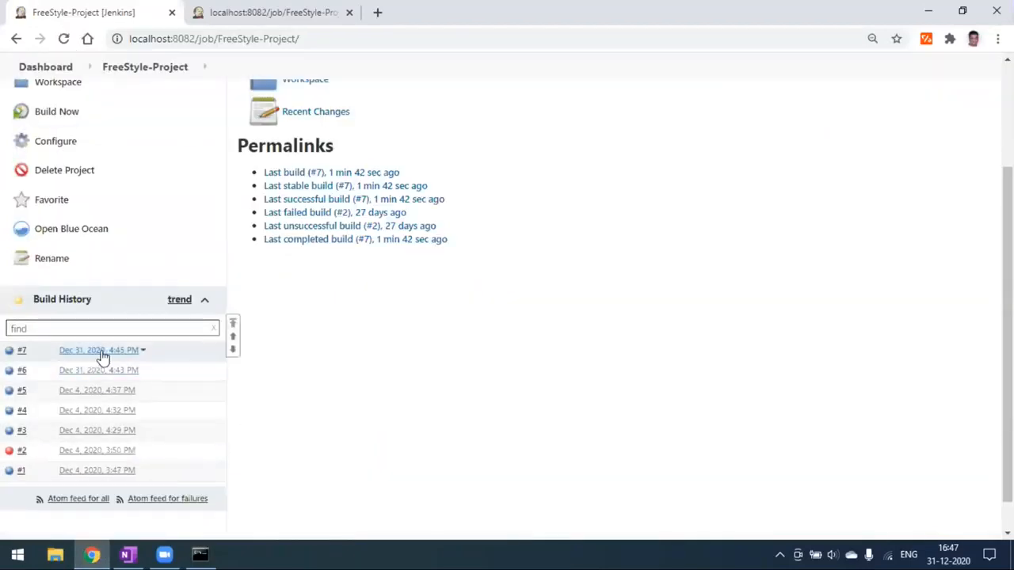
- Run curl -I with the pasted authenticated trigger URL, getting 201 Created and build #8 in Jenkins
click(201, 555)
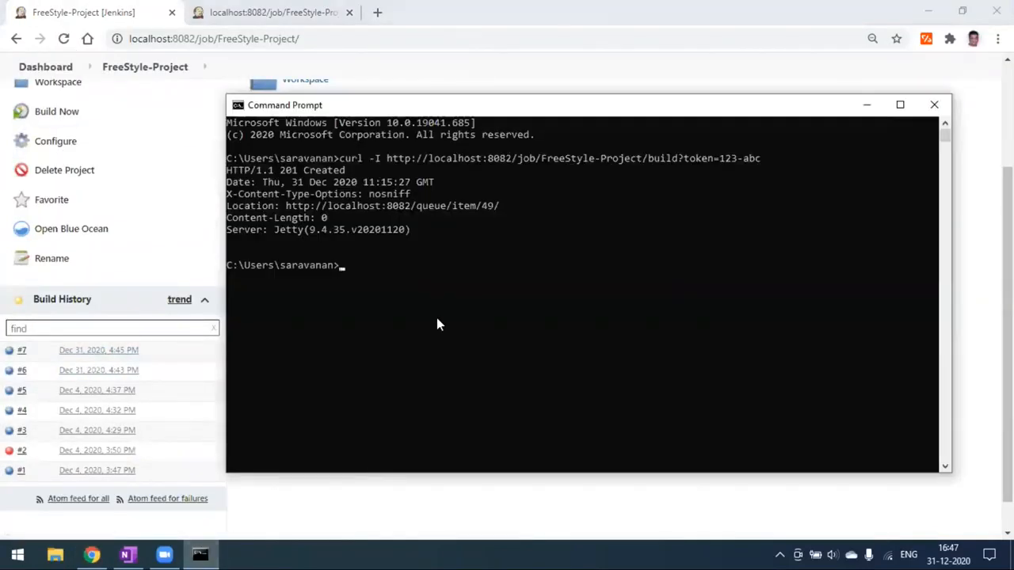
text(curl -I)
key(ctrl+v)
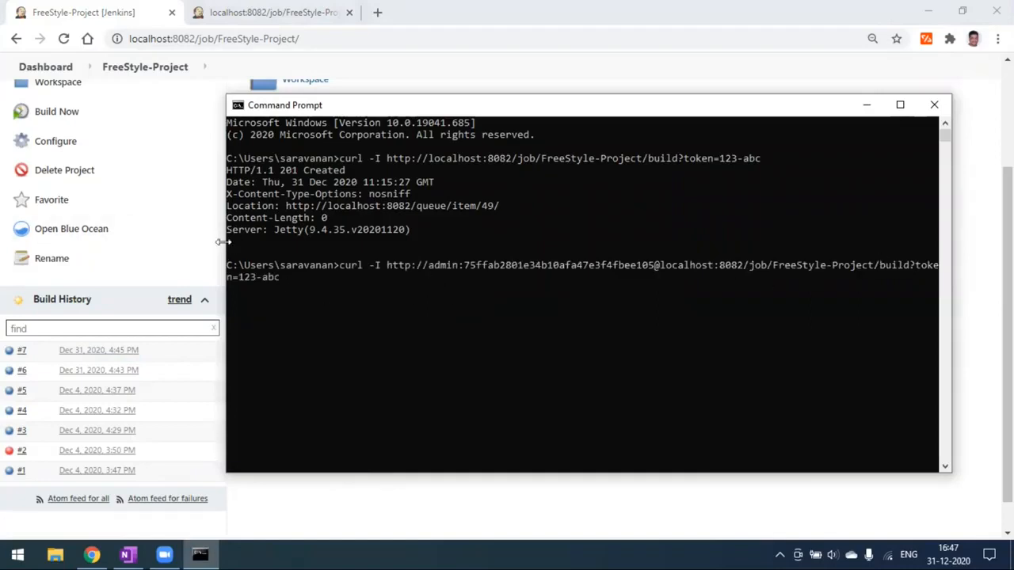
drag(226, 237, 111, 229)
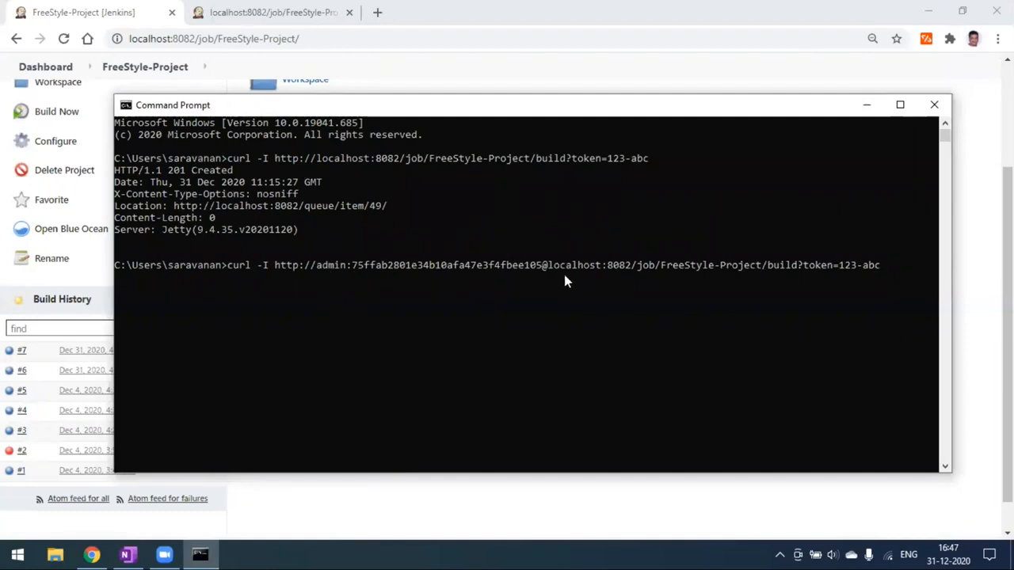
key(Return)
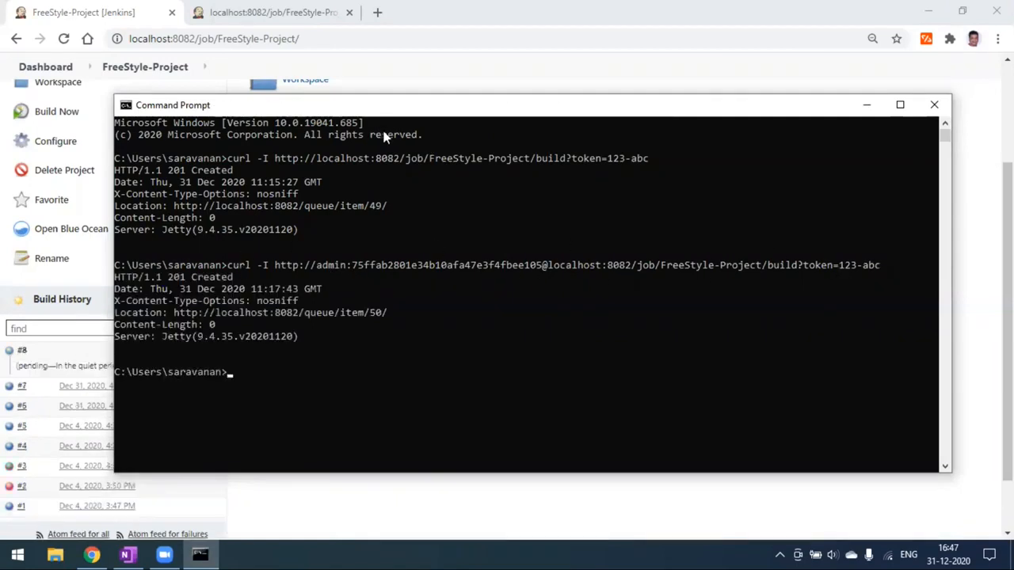
drag(388, 107, 491, 107)
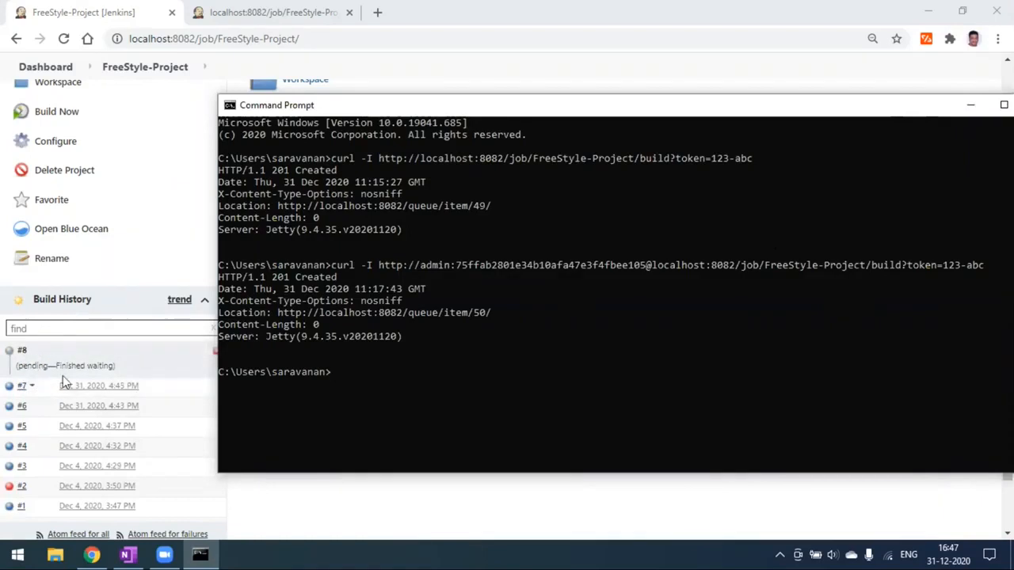
click(457, 92)
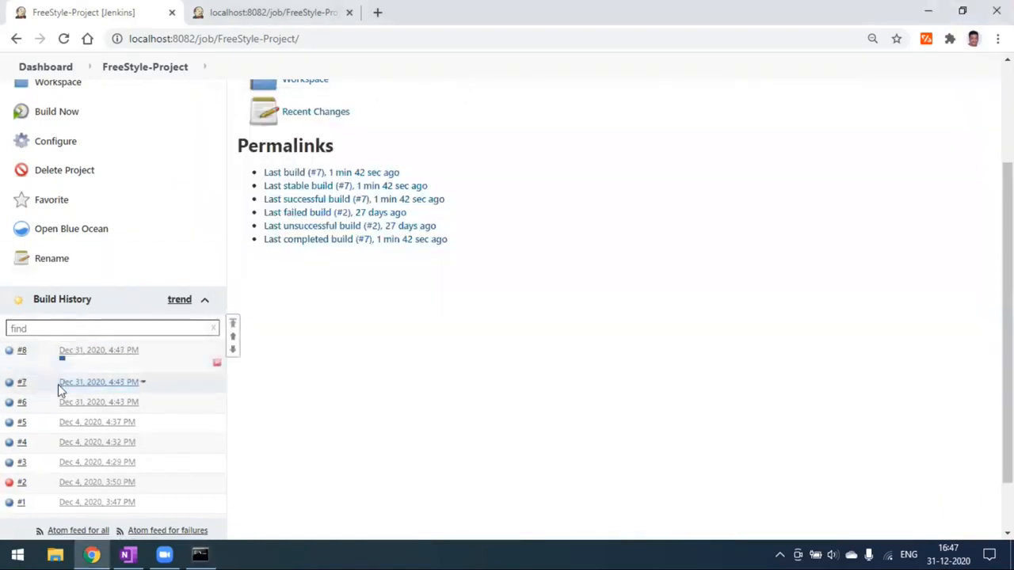
- Open build #8, confirm it says 'Started by remote host', and go back to FreeStyle-Project
click(88, 357)
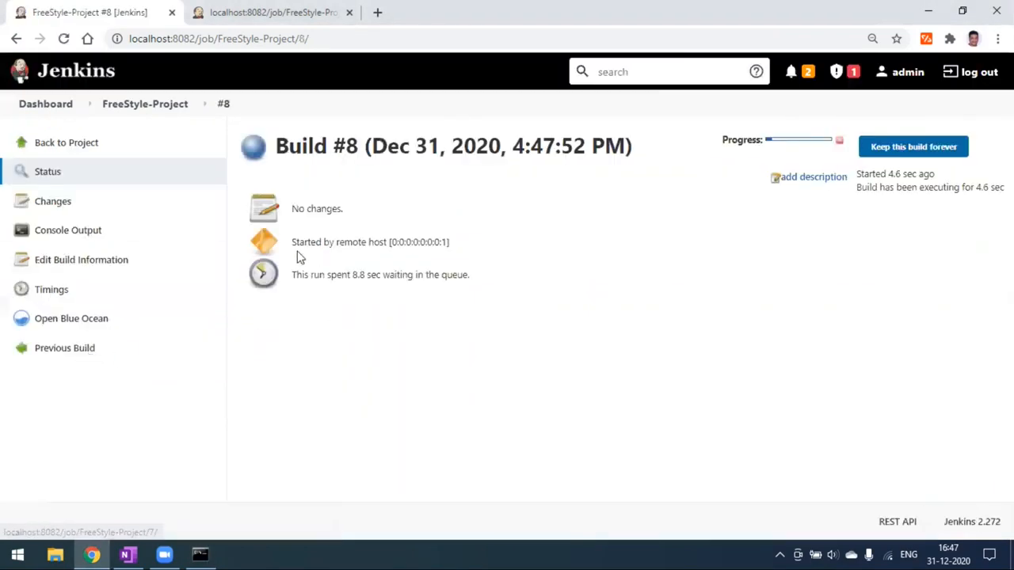
drag(293, 241, 478, 247)
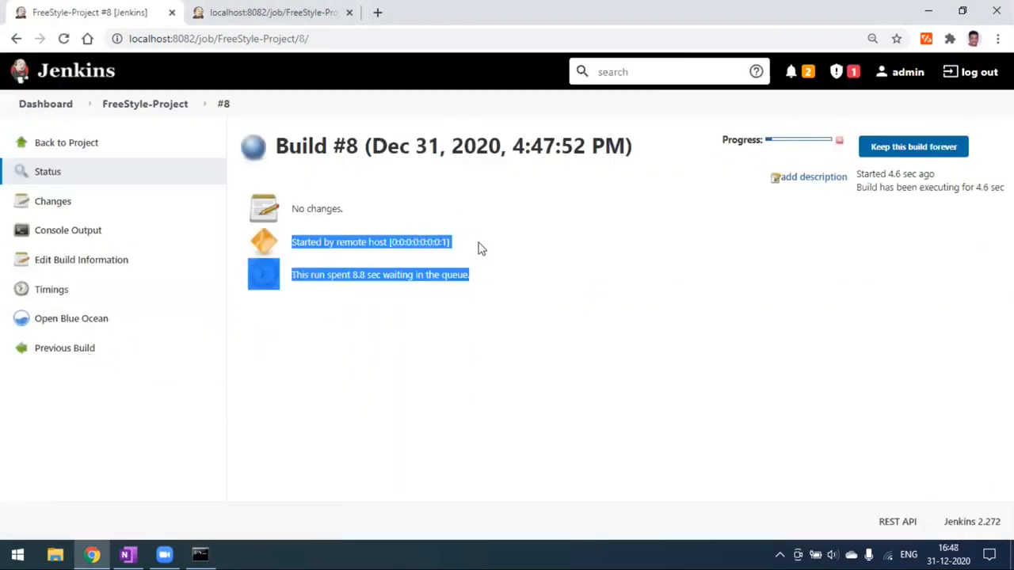
click(491, 242)
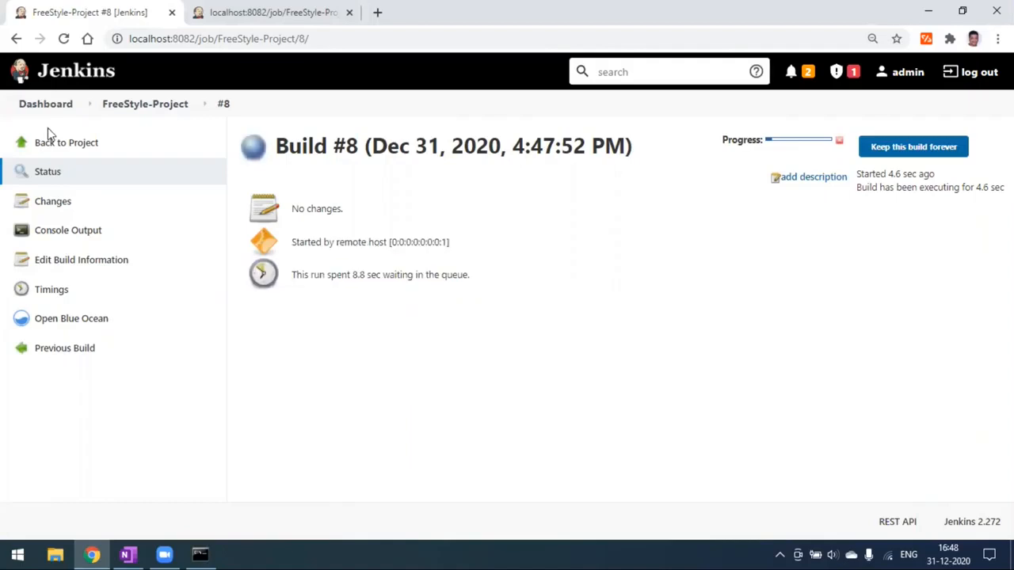
click(83, 146)
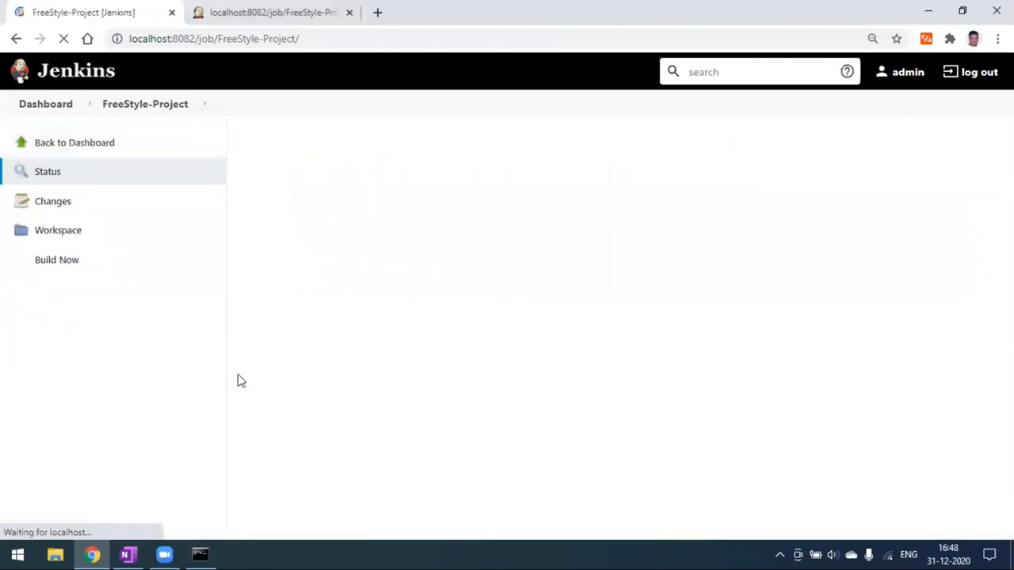
- Review the Configure and Trigger builds remotely notes and the first trigger URL in OneNote
click(129, 553)
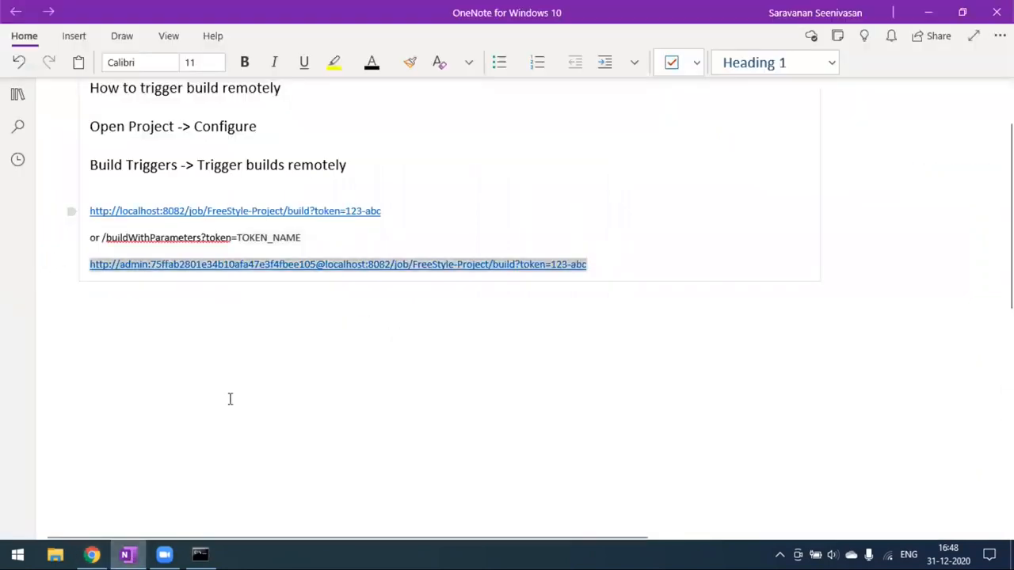
scroll(213, 332, up, 1)
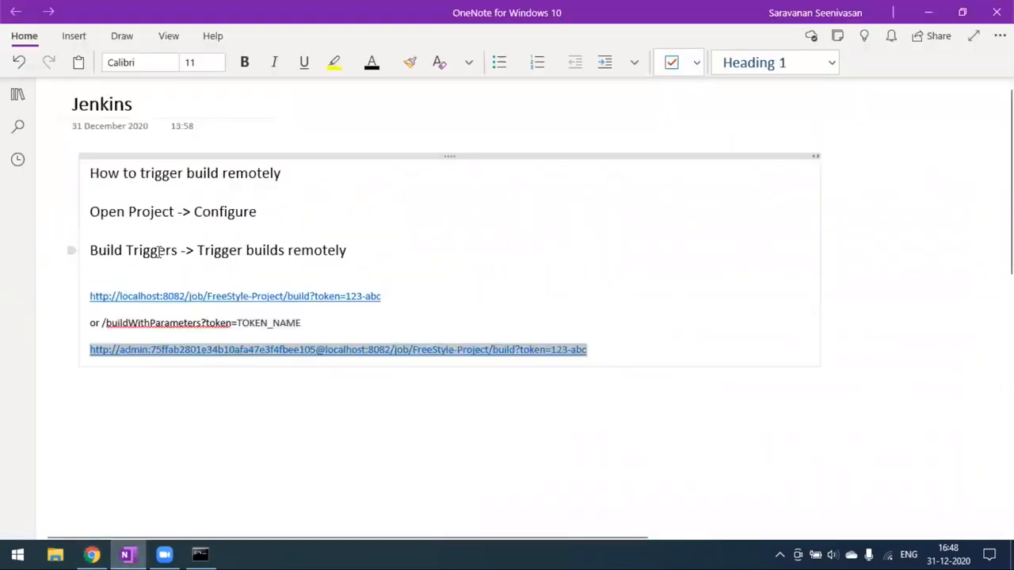
click(92, 555)
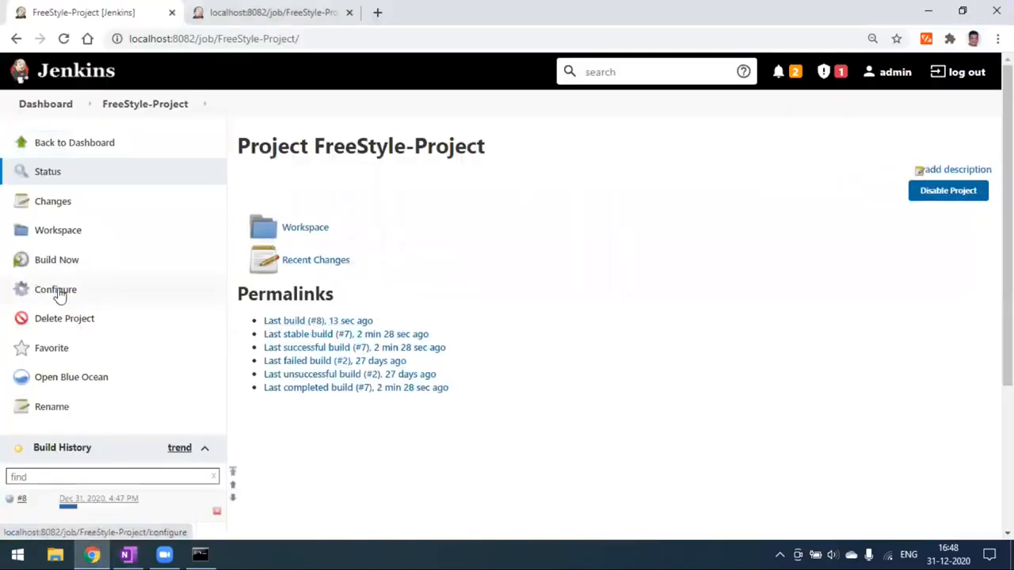
click(129, 554)
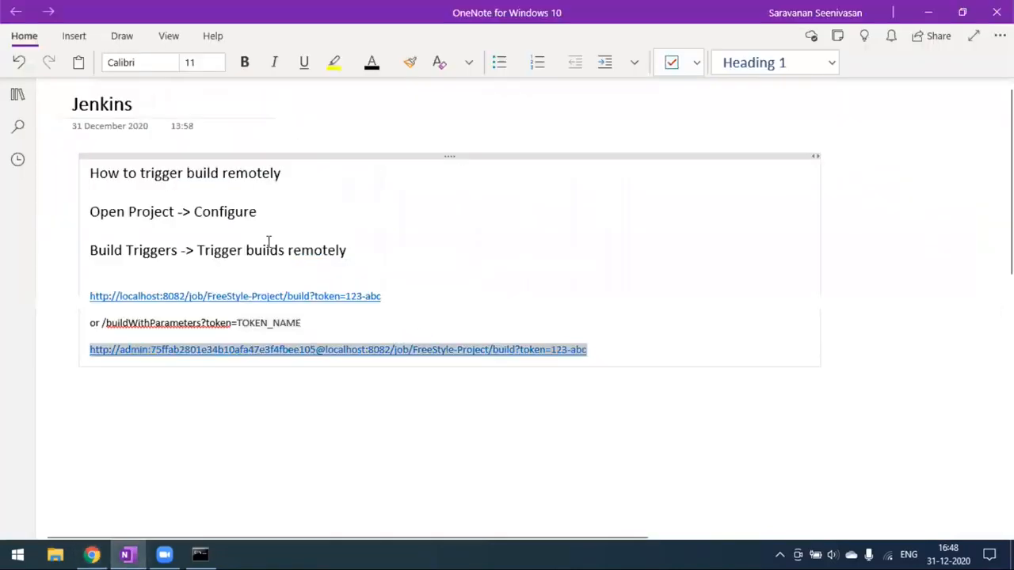
click(266, 212)
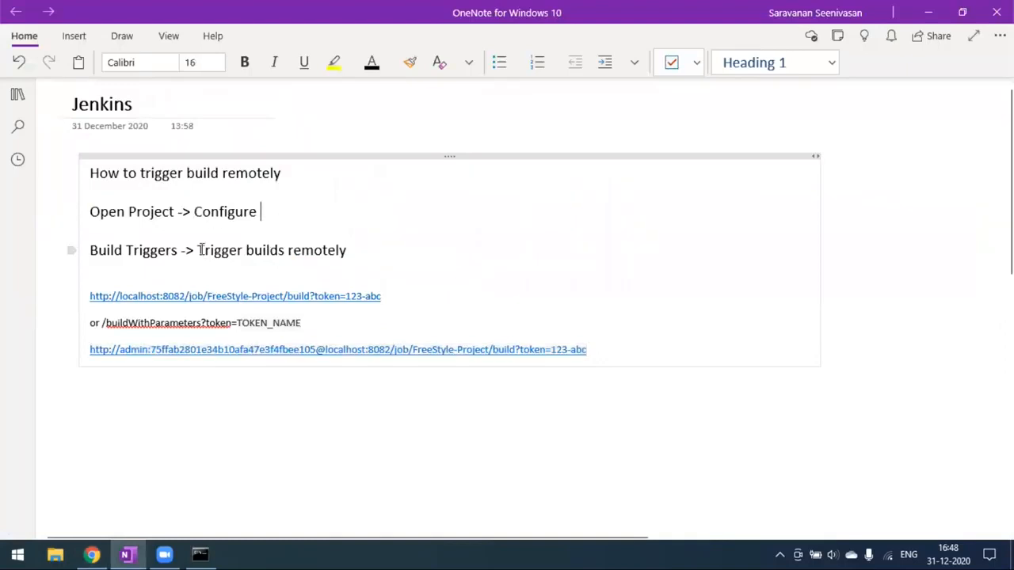
drag(200, 250, 362, 255)
click(381, 256)
drag(389, 295, 94, 299)
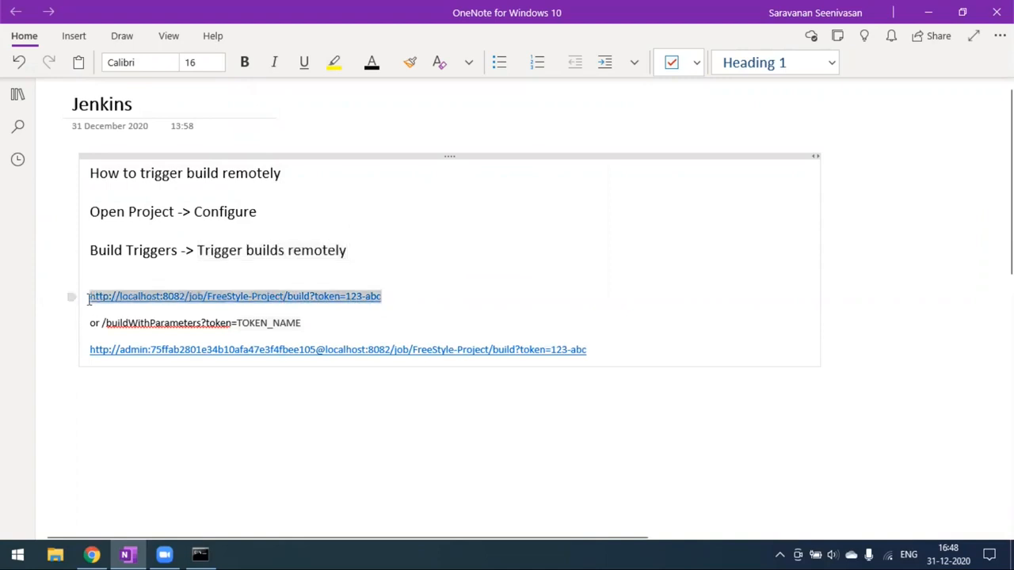
click(403, 300)
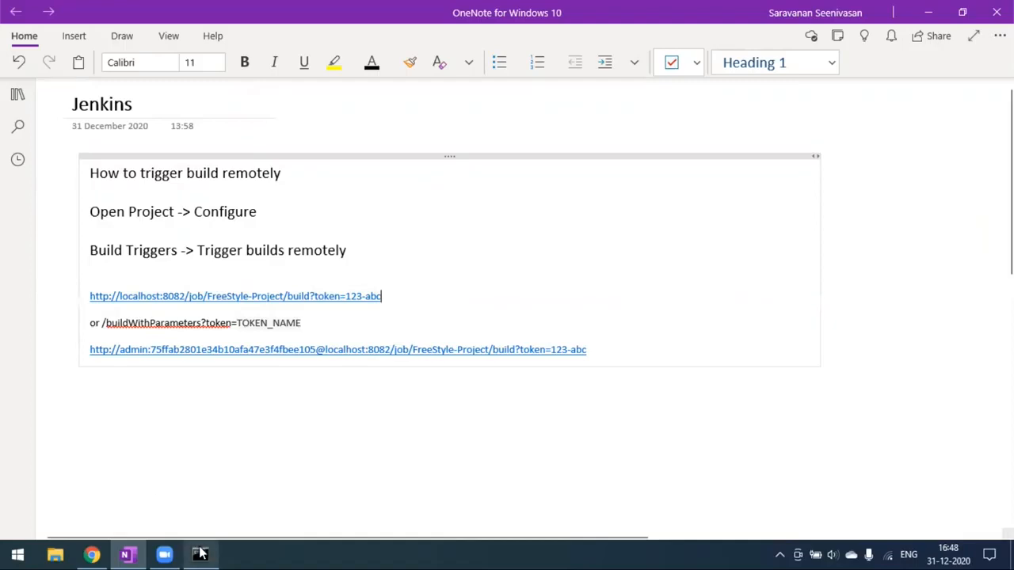
- Glance at Command Prompt, then review the buildWithParameters token line before returning to Jenkins
mouse_move(199, 553)
click(226, 496)
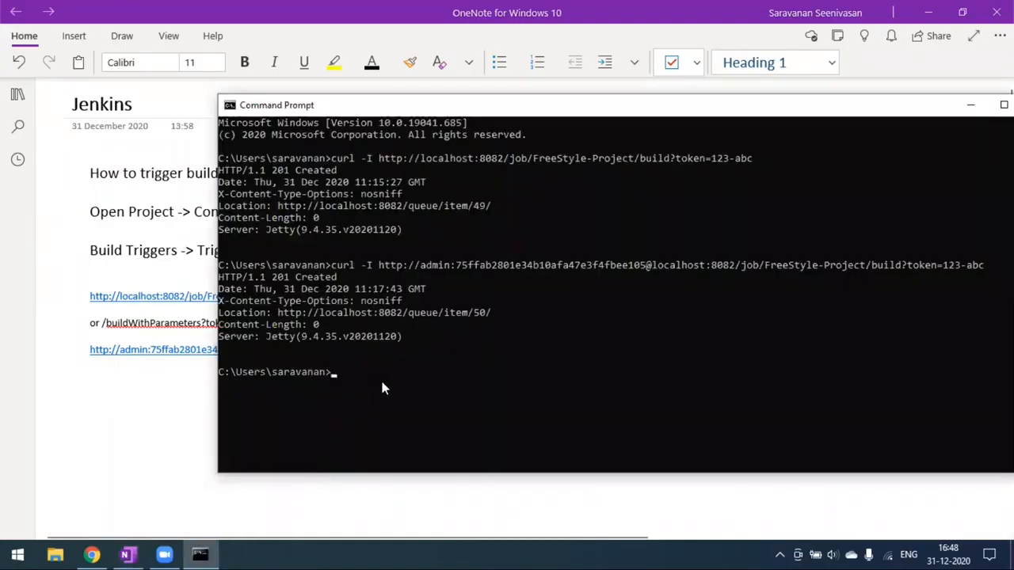
click(198, 403)
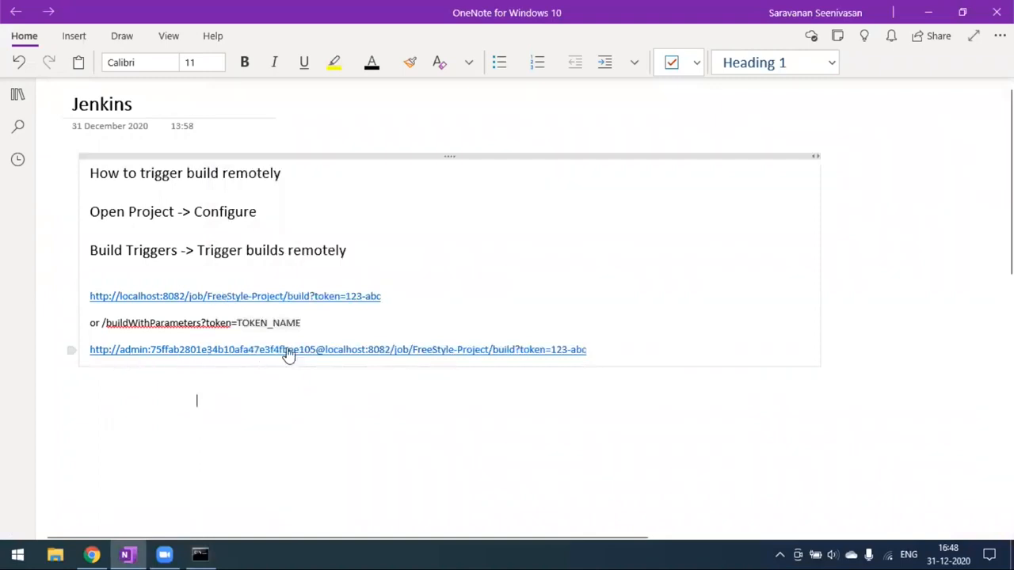
mouse_move(203, 553)
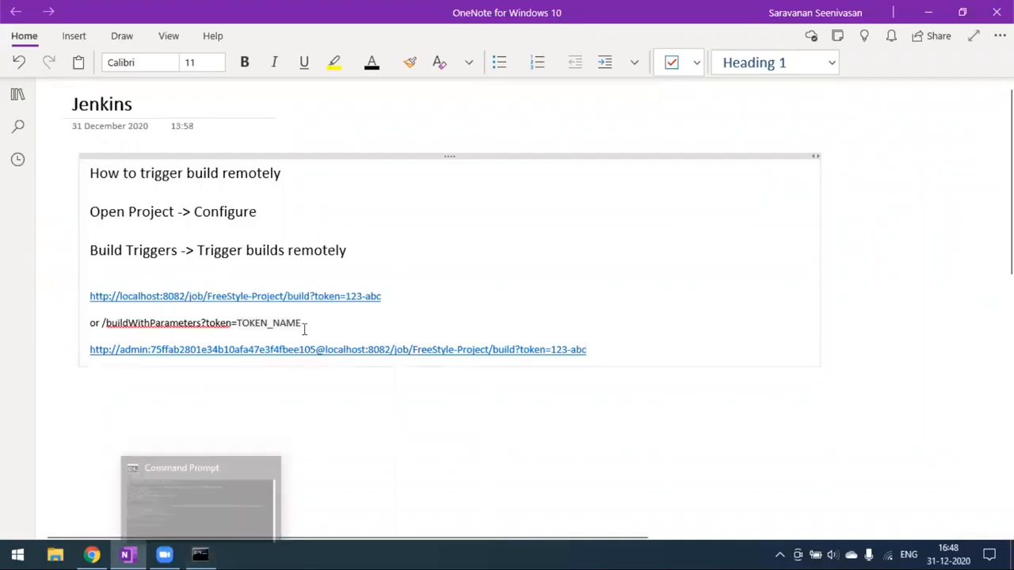
drag(308, 323, 115, 334)
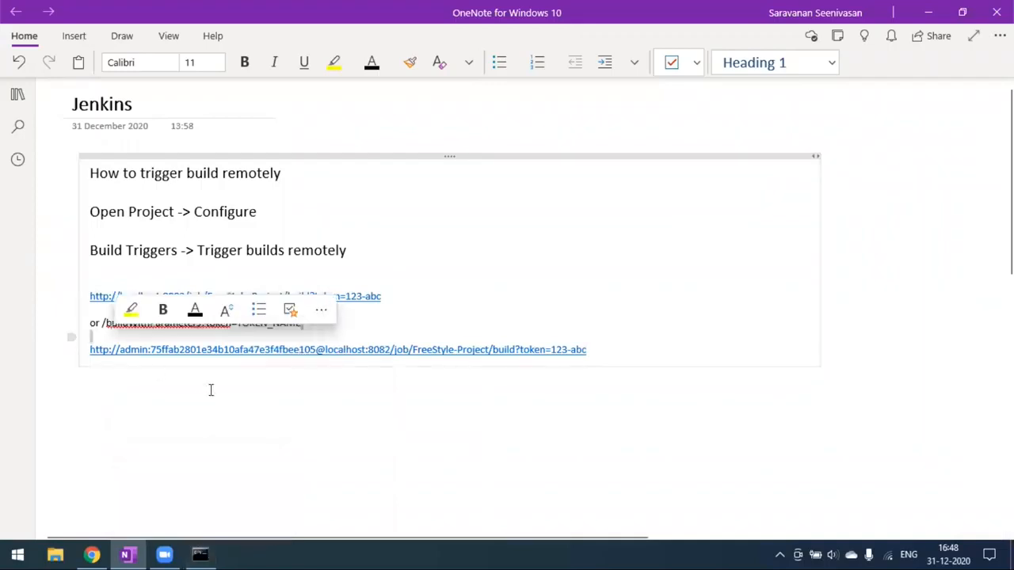
click(262, 448)
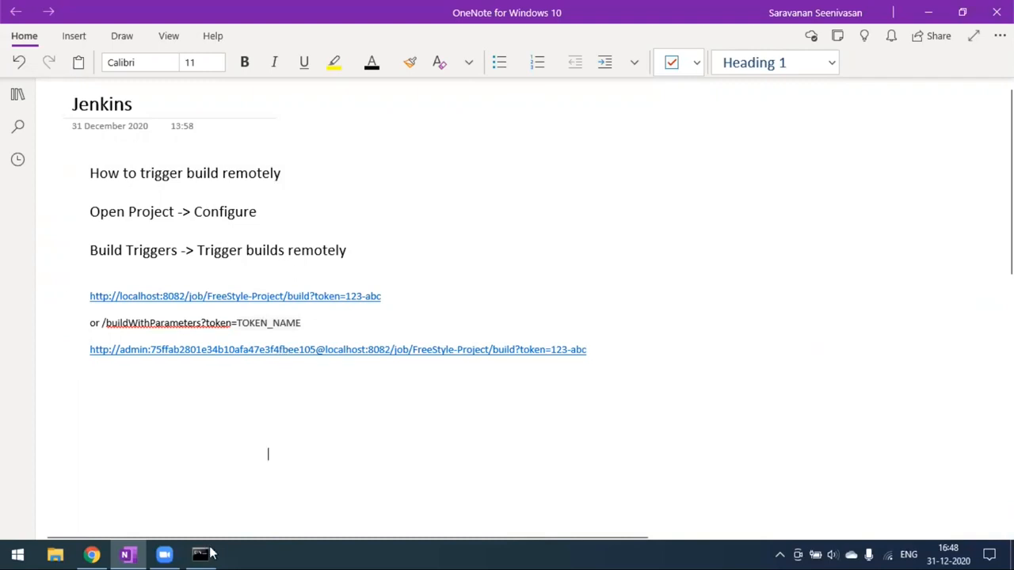
click(91, 555)
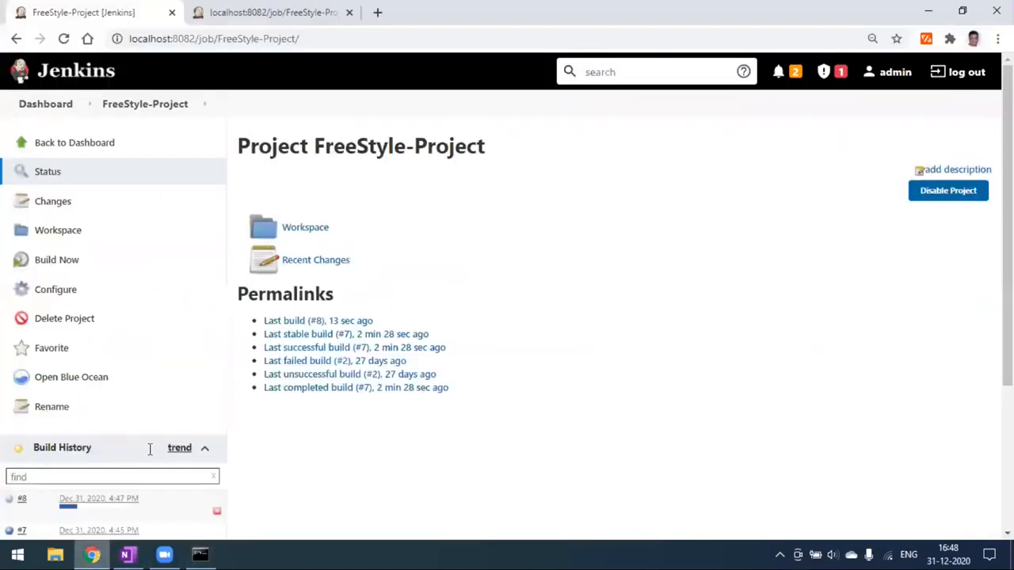
scroll(138, 405, down, 3)
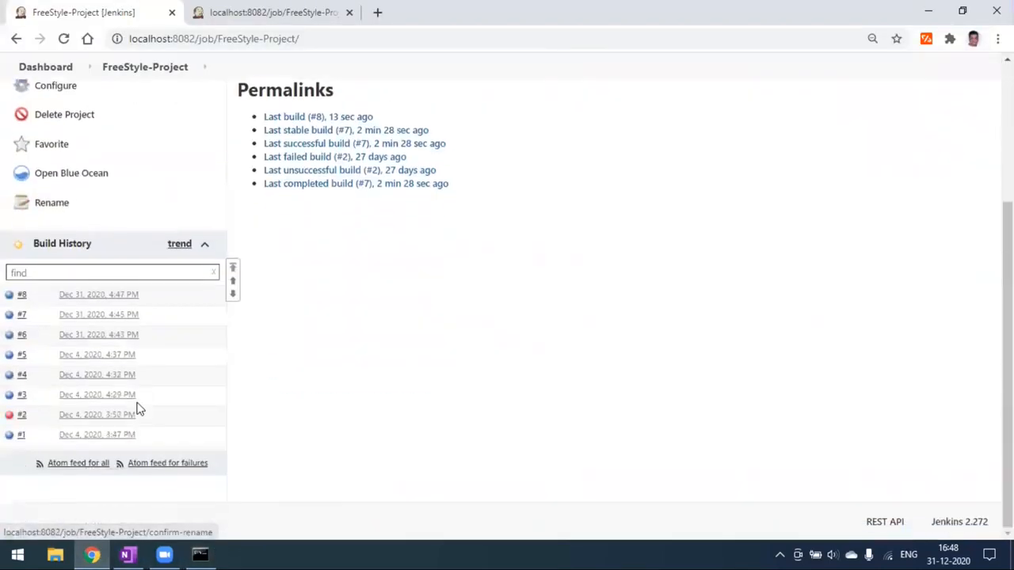
click(104, 316)
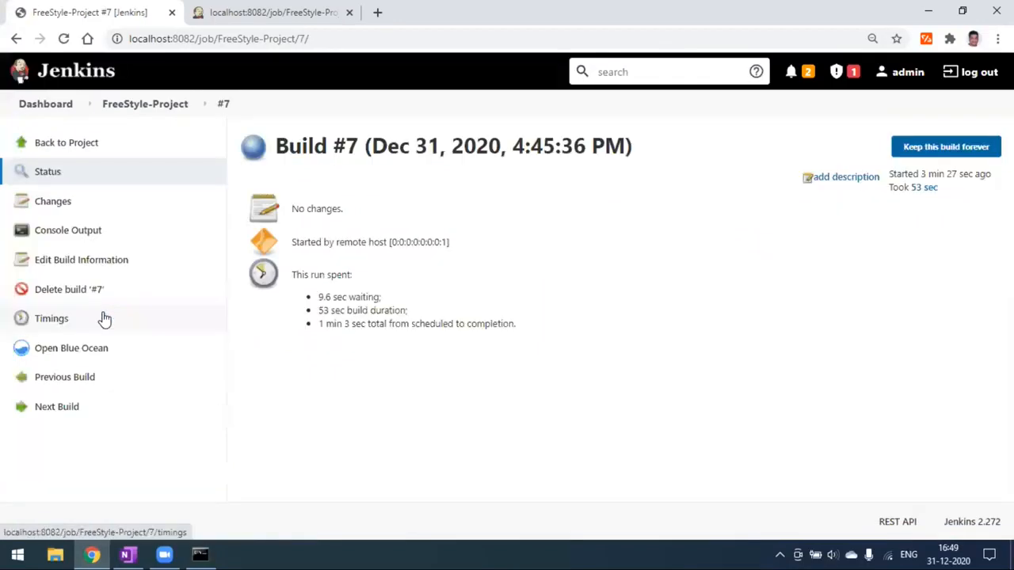
drag(292, 243, 450, 244)
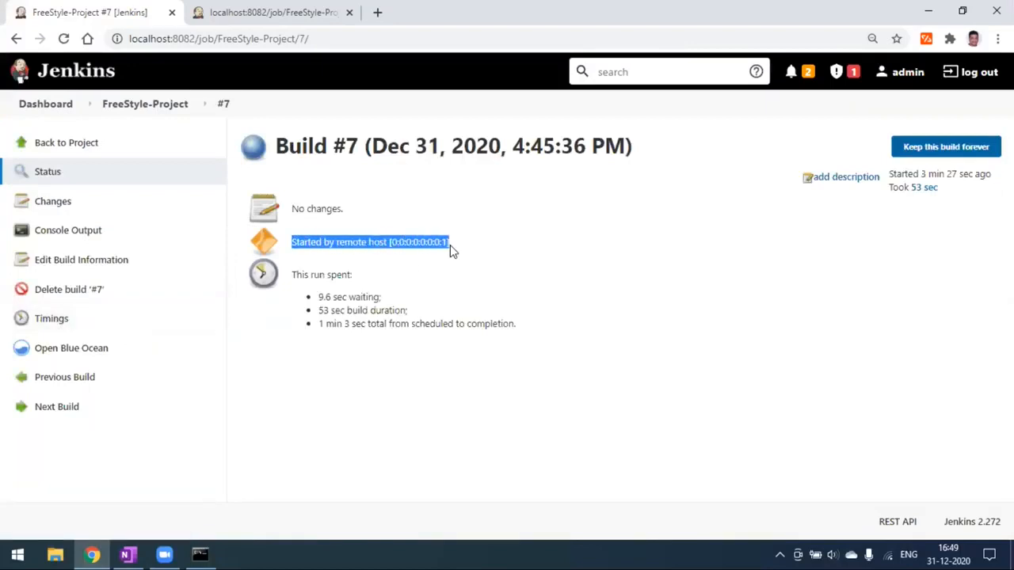
click(49, 150)
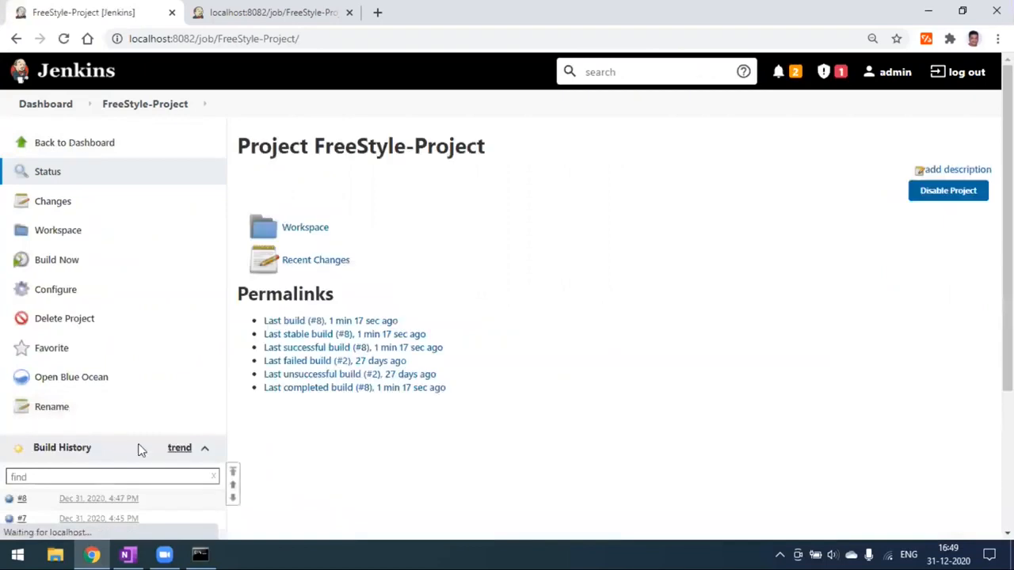
scroll(111, 420, down, 2)
click(298, 16)
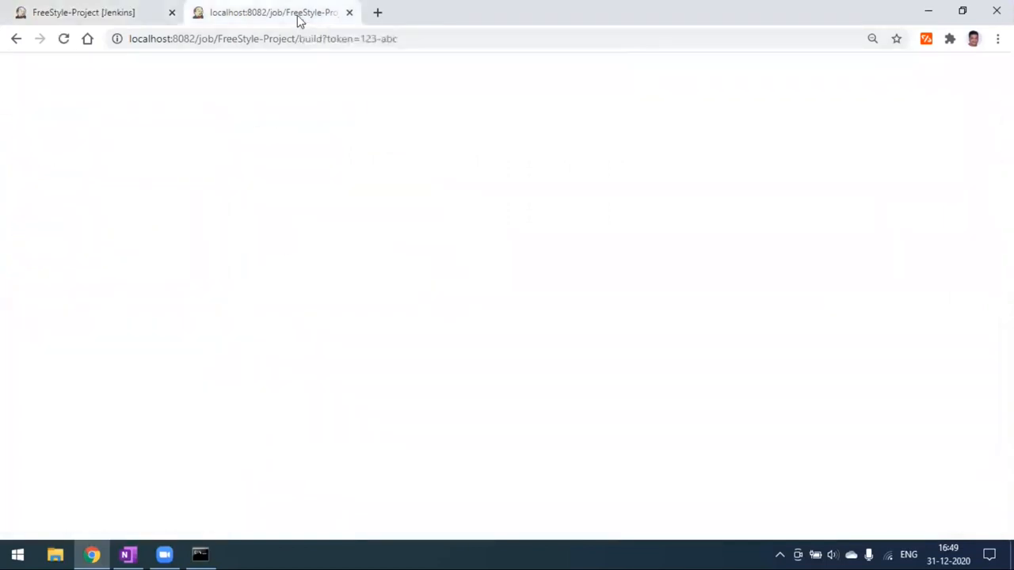
click(409, 41)
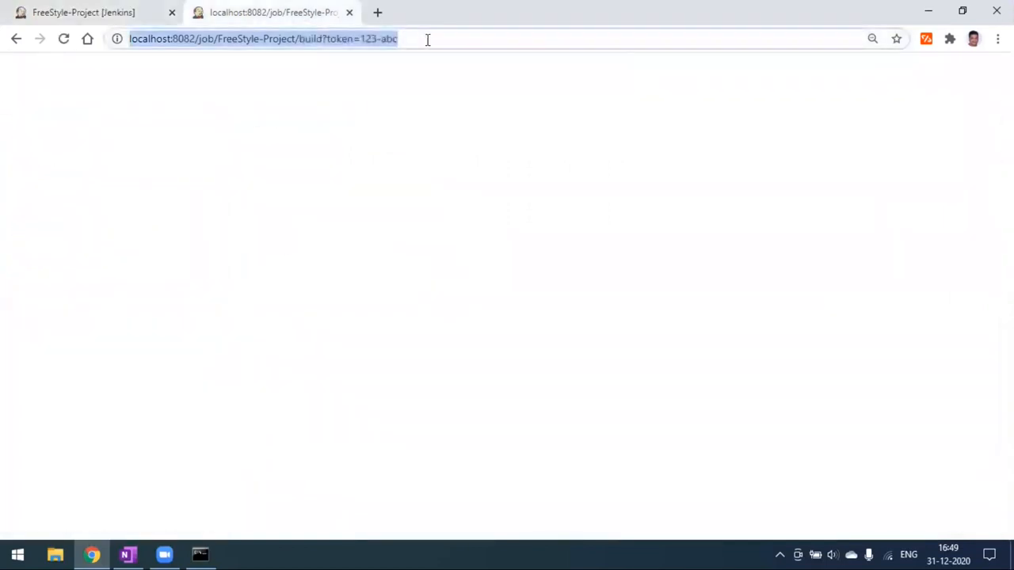
key(Return)
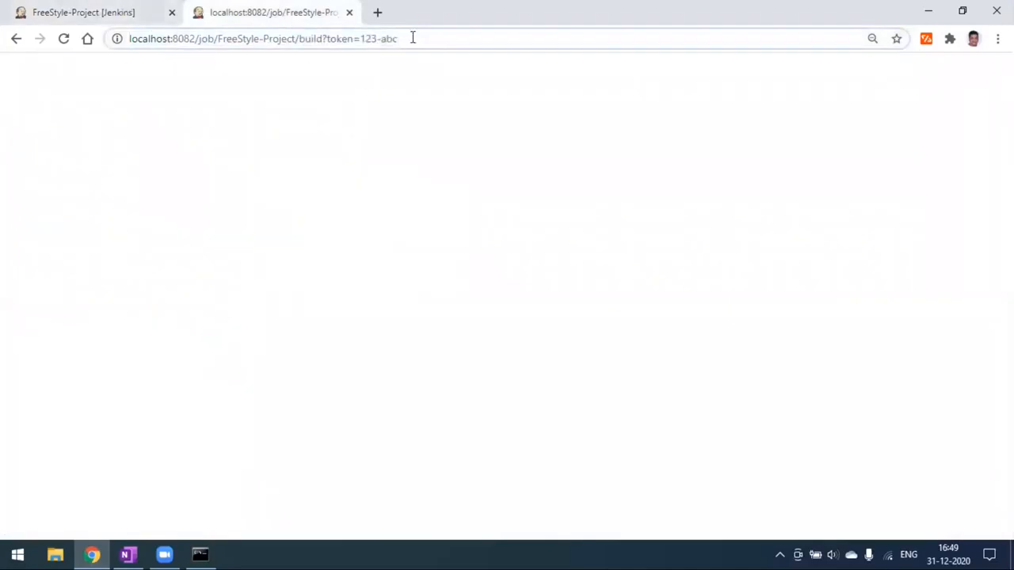
click(118, 11)
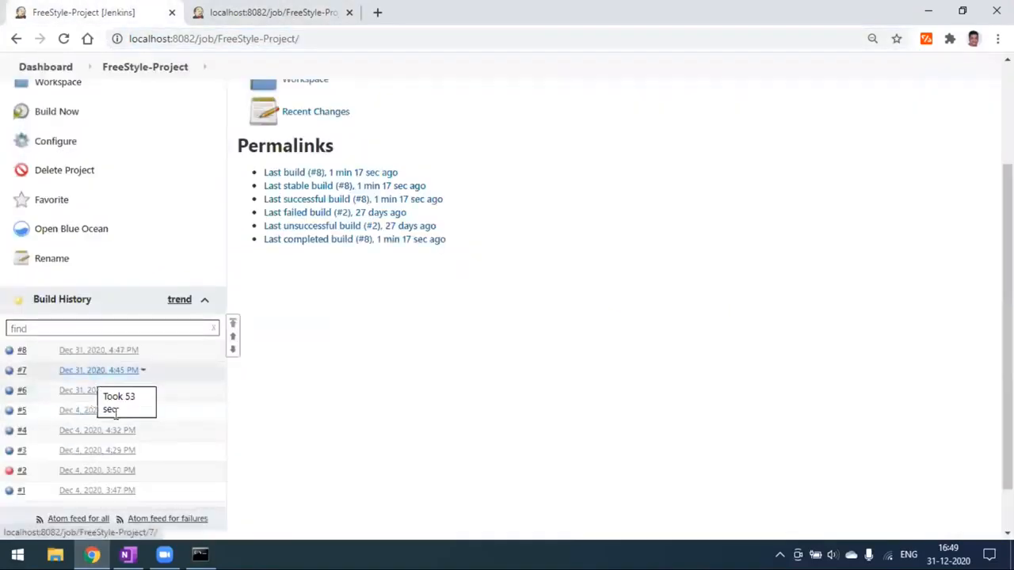
- Review the token-only and authenticated curl -I commands in Command Prompt, then return to OneNote
click(200, 554)
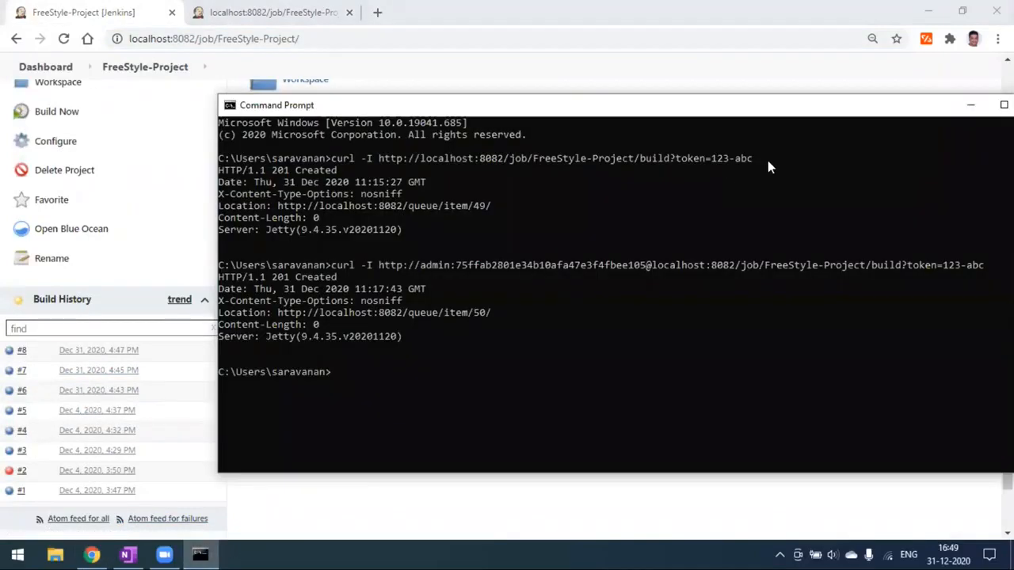
drag(768, 160, 386, 162)
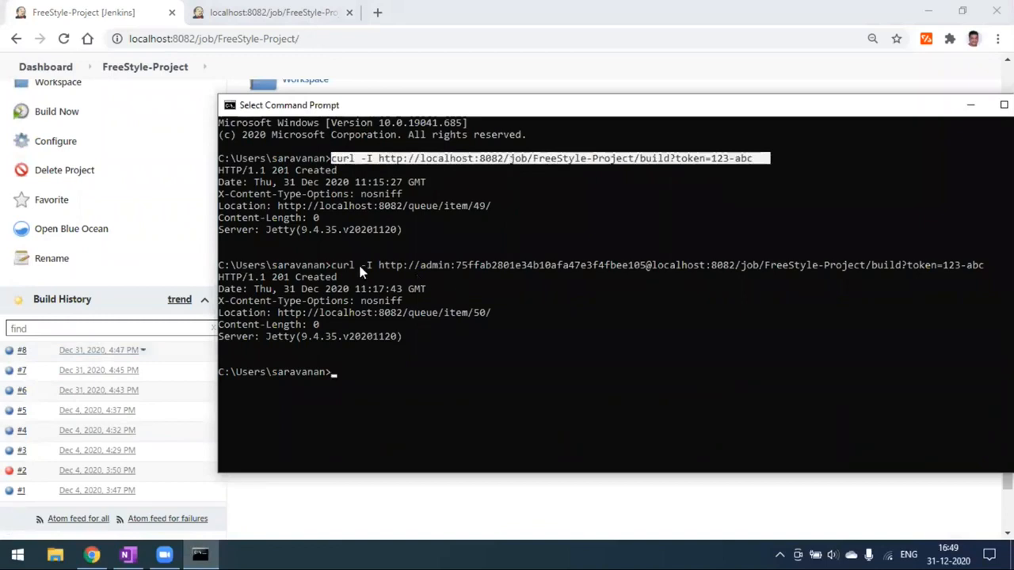
drag(331, 264, 988, 269)
click(470, 289)
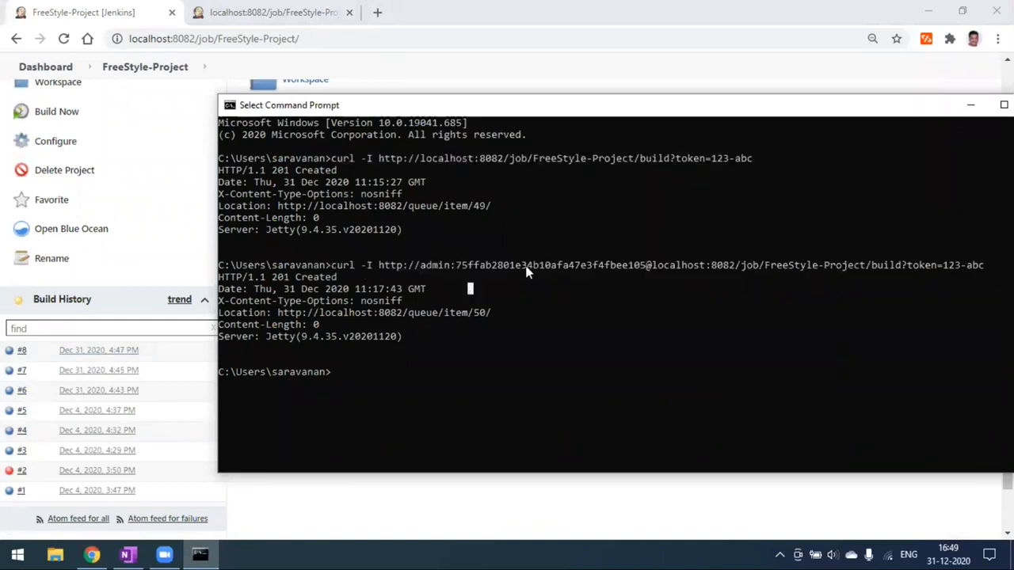
click(500, 265)
click(125, 555)
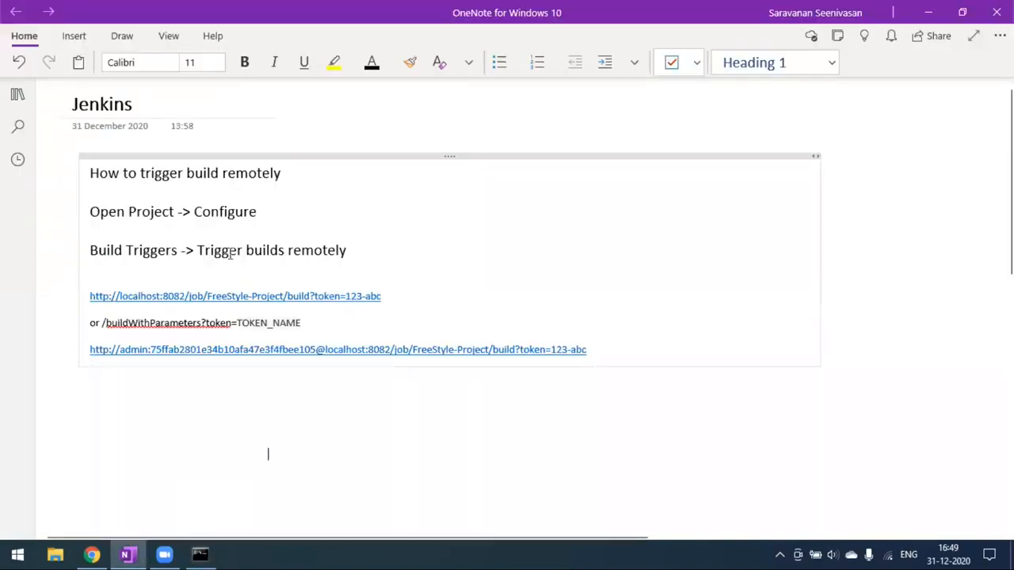
drag(200, 251, 351, 250)
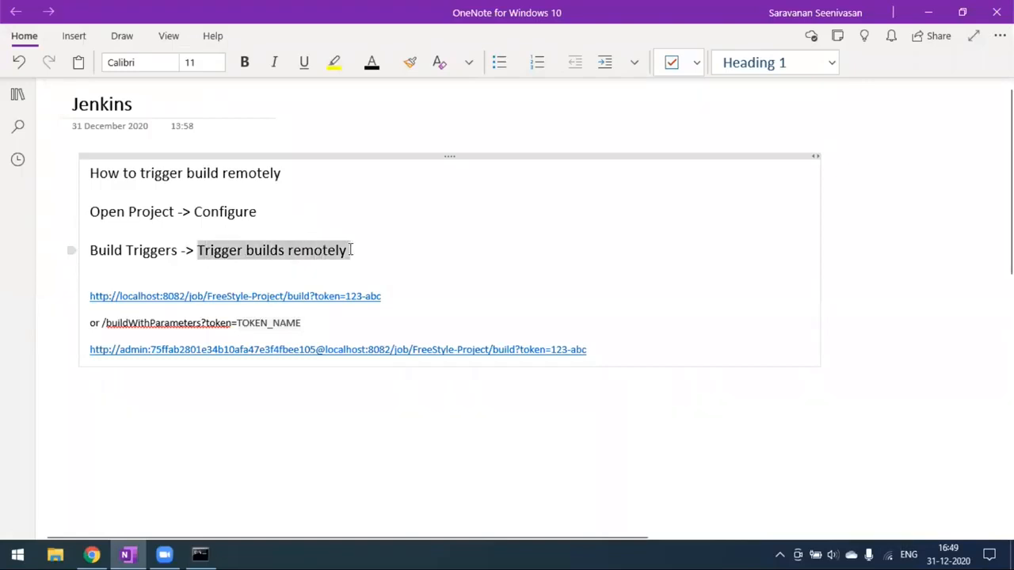
click(92, 554)
scroll(163, 344, up, 3)
click(62, 298)
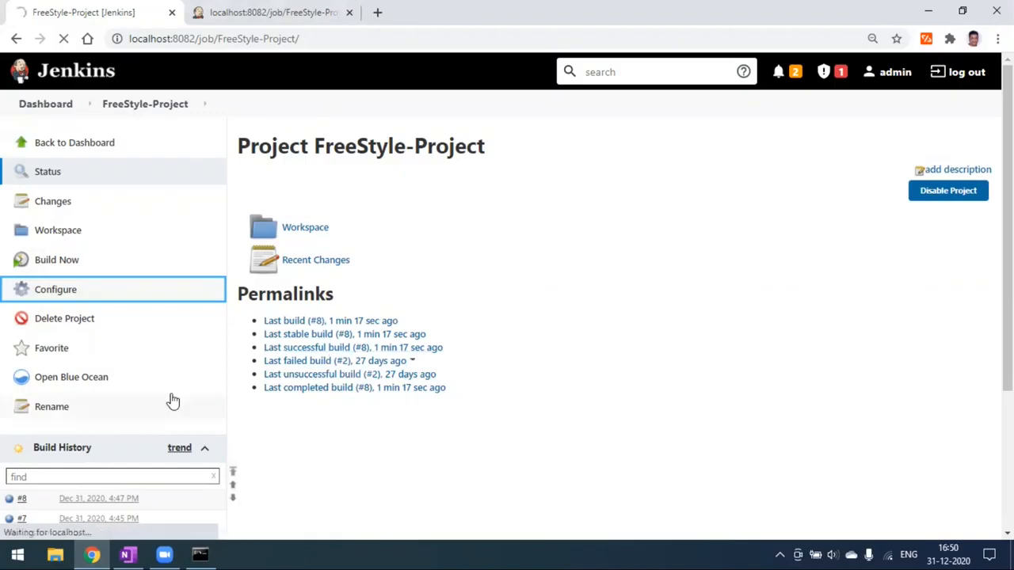
scroll(174, 412, down, 2)
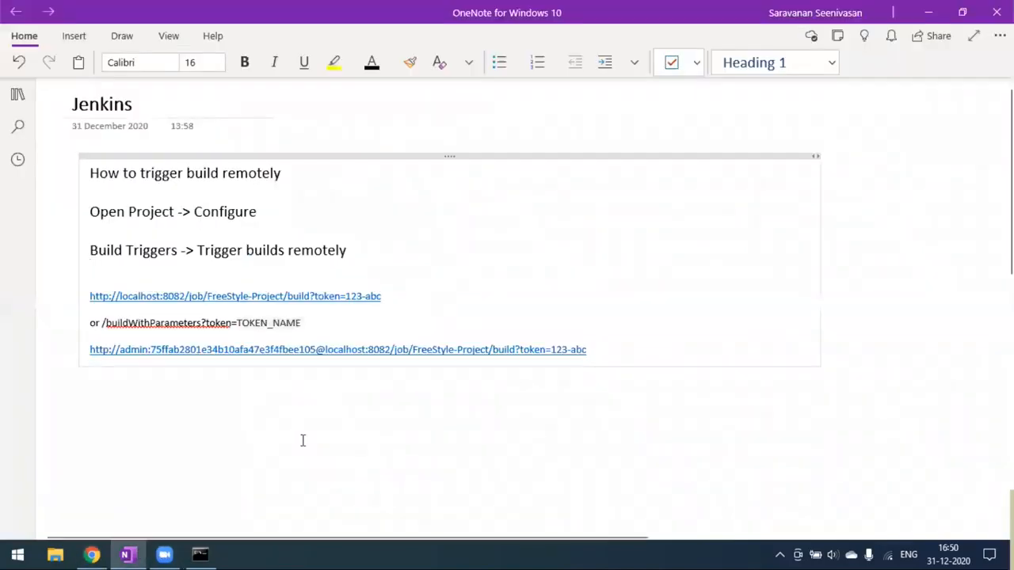